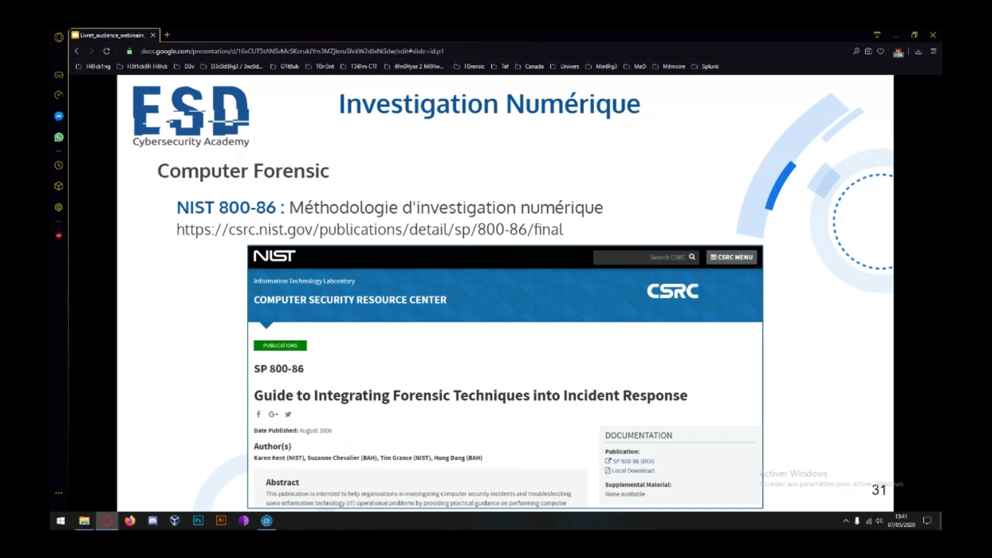
Step: Advance the Google Slides deck from slide 31 to the slide 32 USB-key DEMO
key(Right)
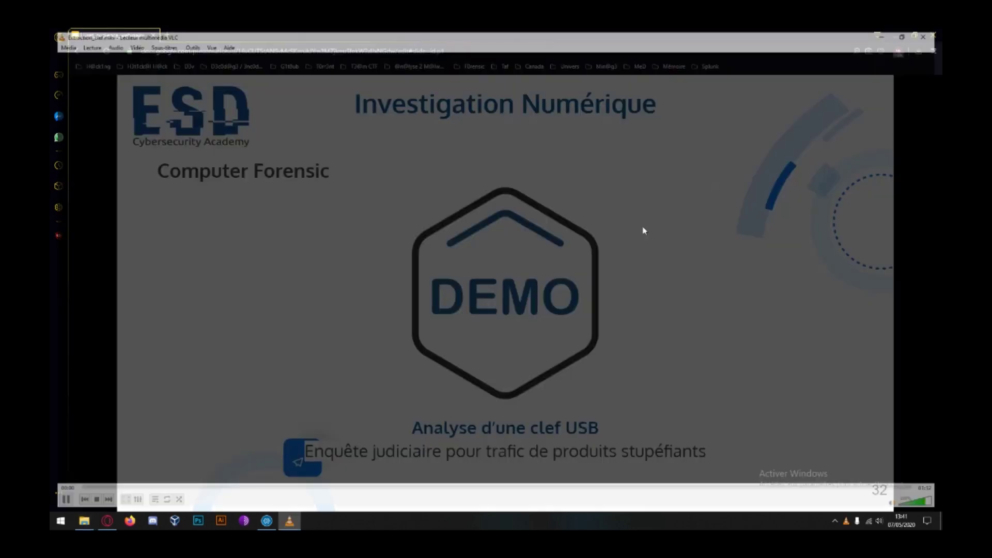
Step: Play the Extraction_clef.mkv demo fullscreen in VLC, where FTK Imager gets launched from the desktop
key(f)
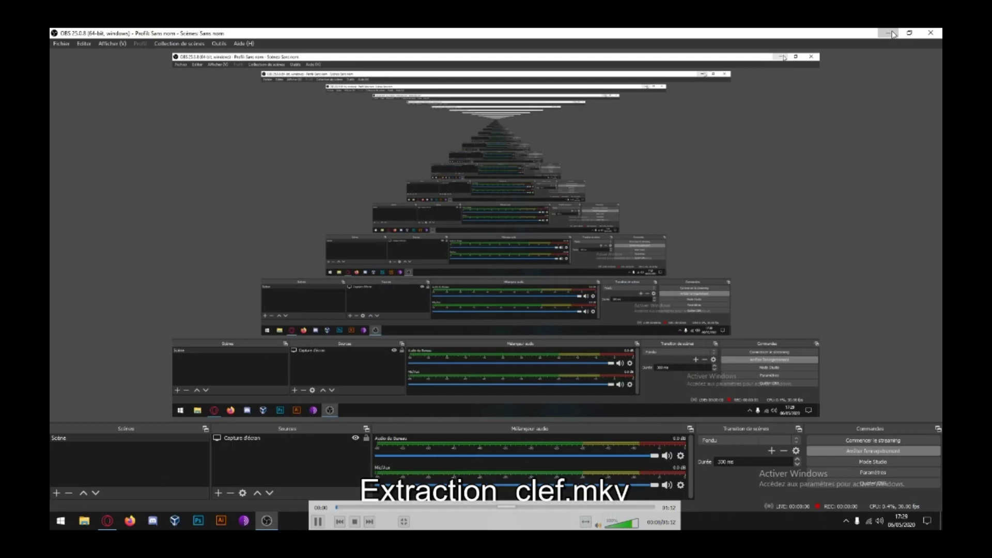
click(890, 33)
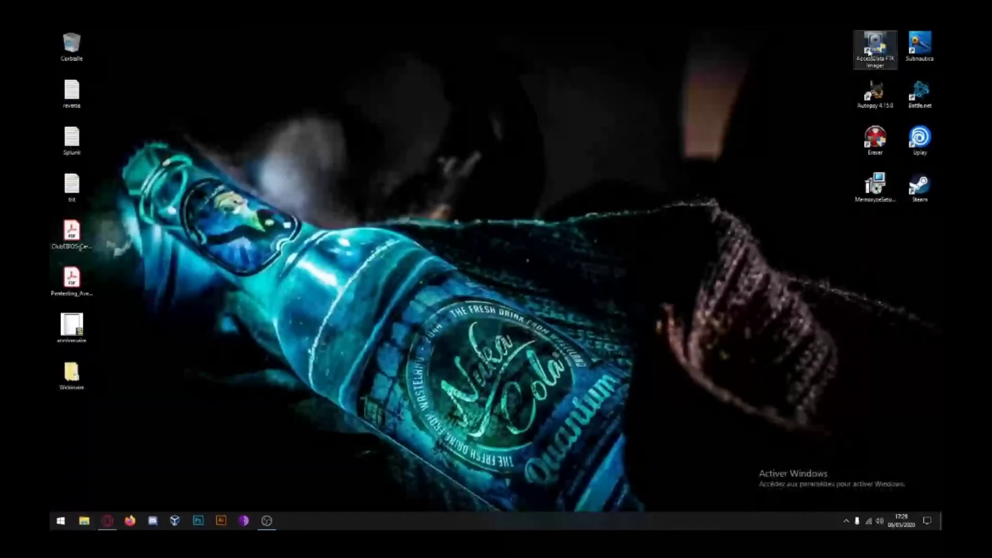
double_click(870, 50)
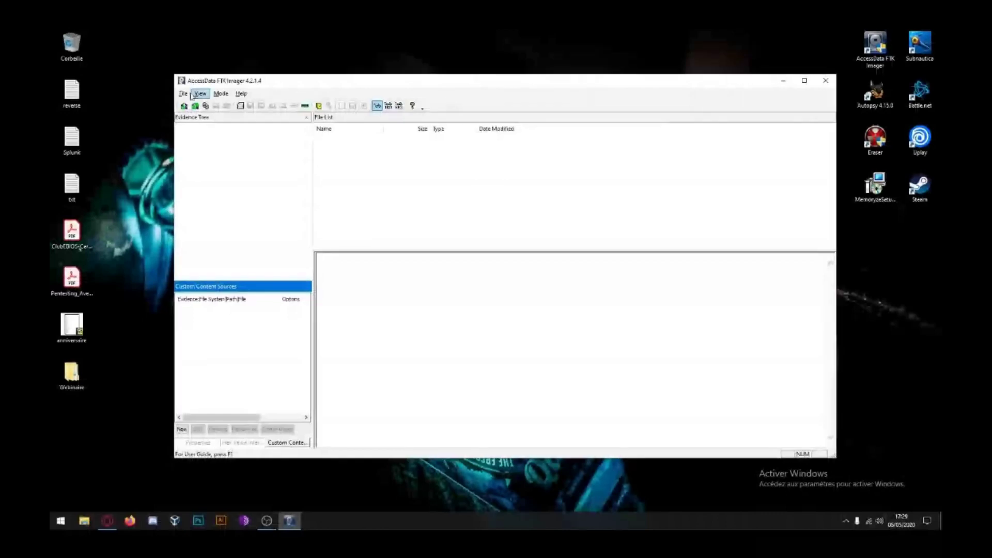
Step: Choose physical drive PHYSICALDRIVE2, the 1GB USB key, as the source for a new disk image
click(184, 105)
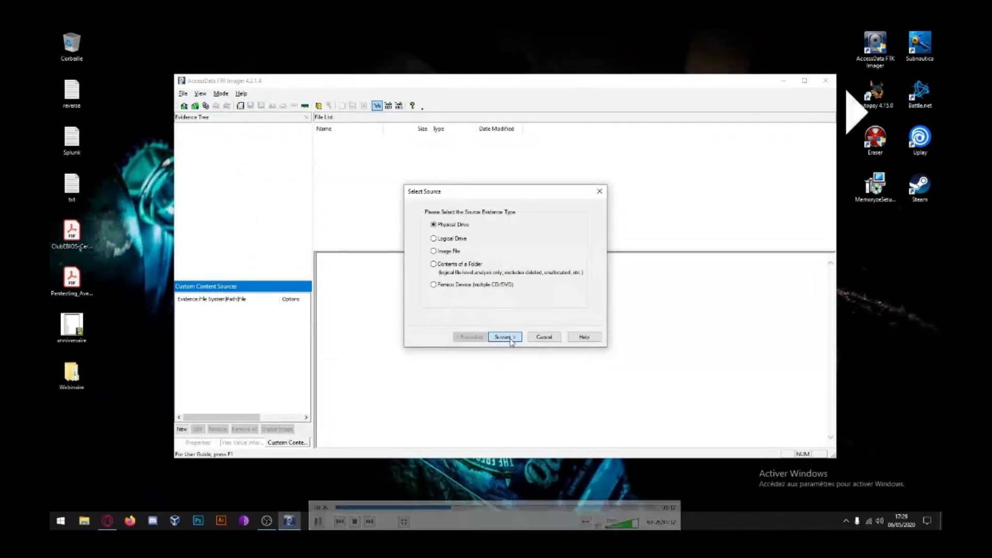
click(504, 337)
click(569, 243)
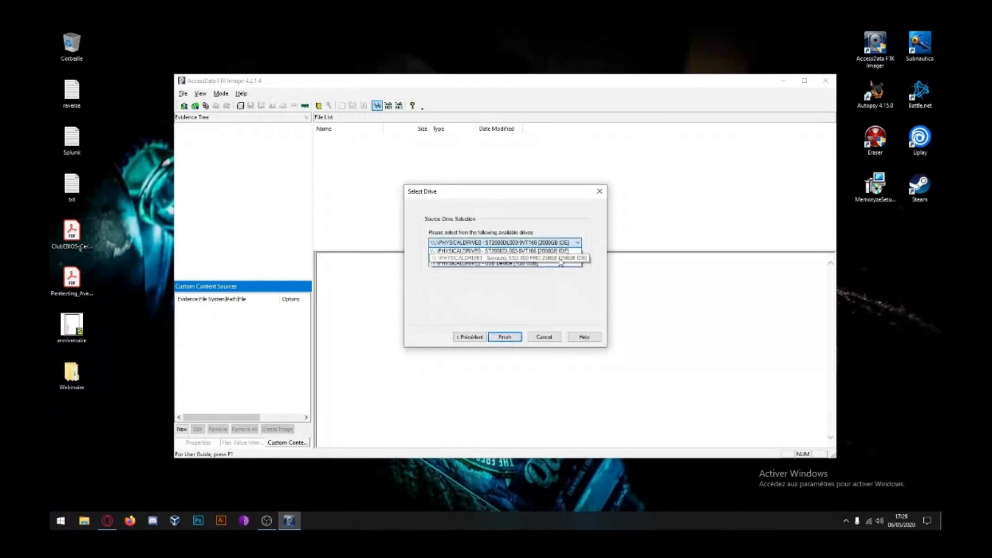
click(500, 264)
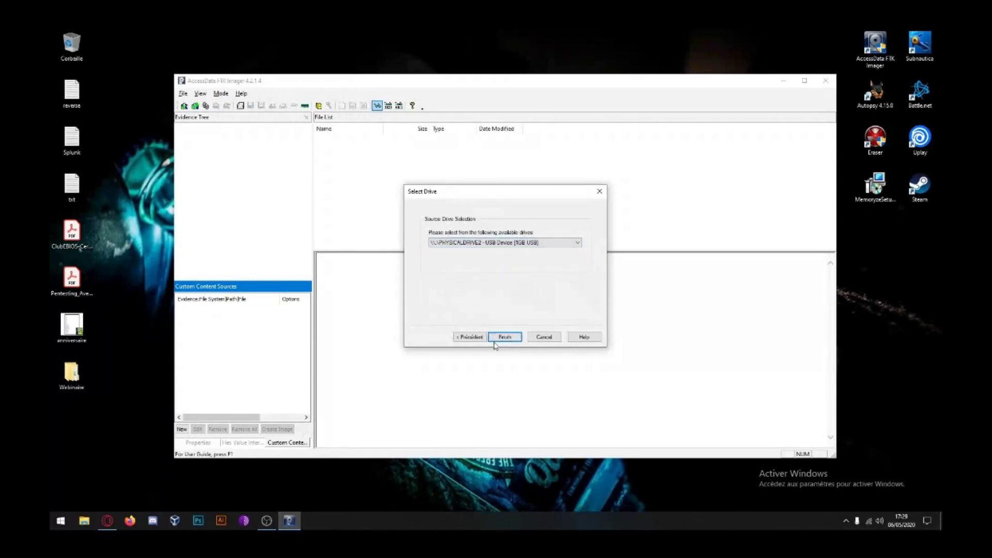
click(505, 337)
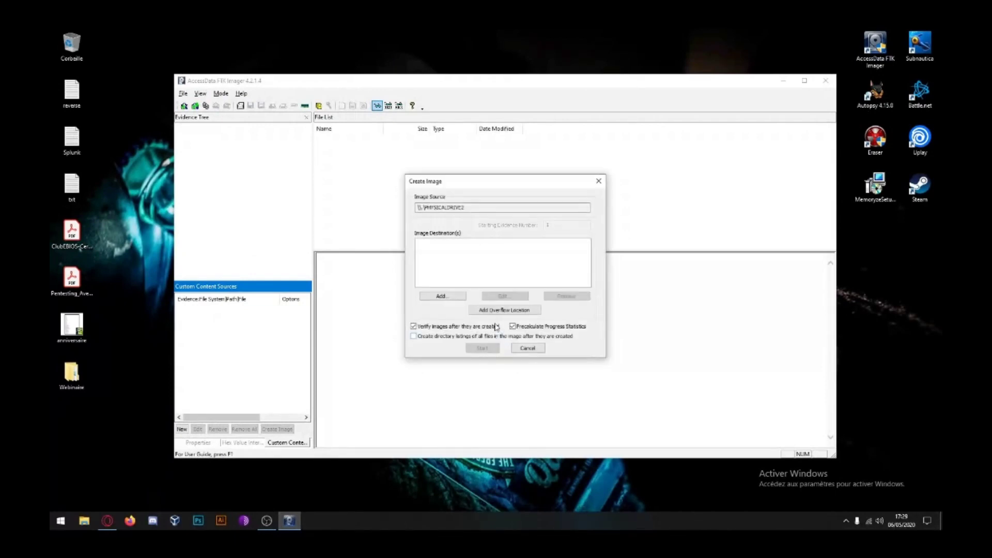
Step: Add a Raw (dd) image destination with the evidence note 'Club investigation'
click(448, 296)
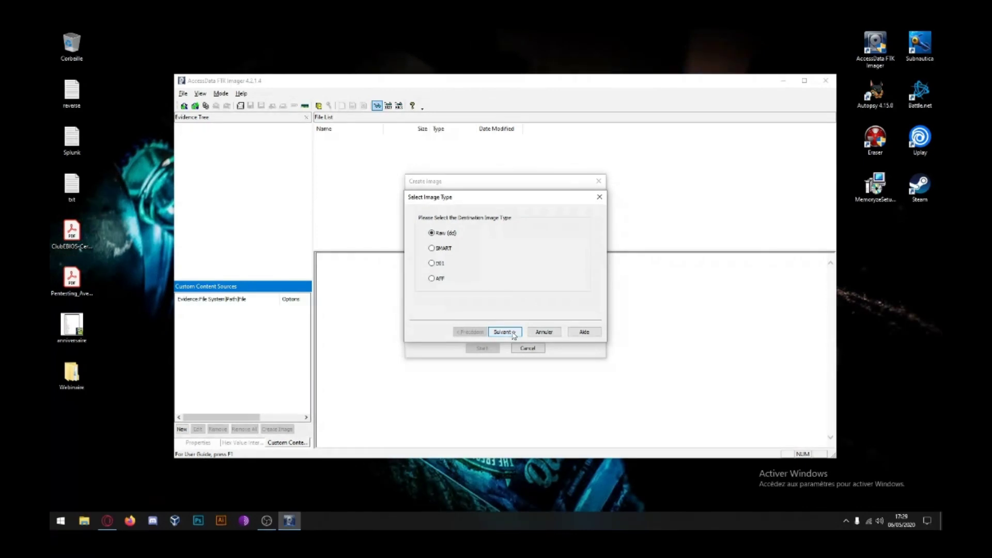
click(511, 333)
text(Club)
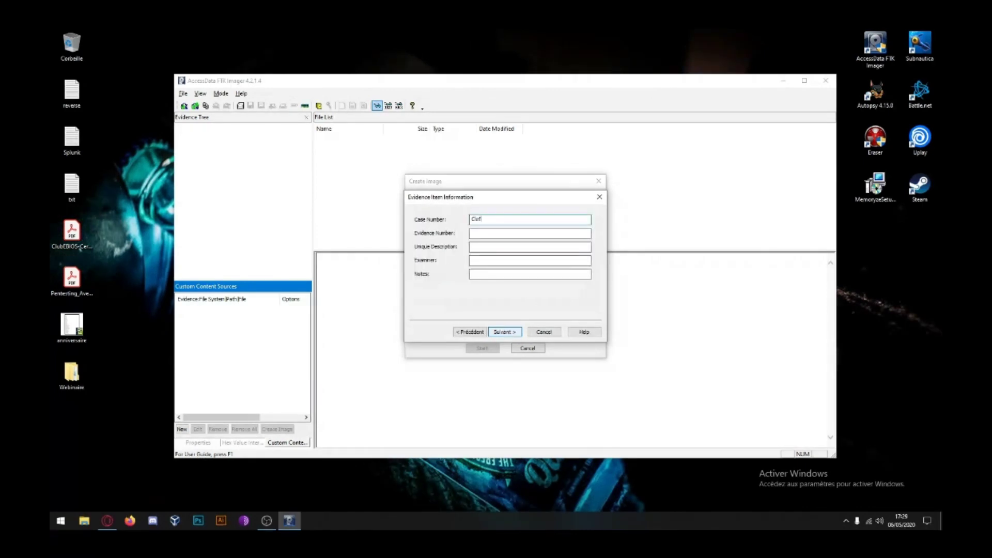
text( investigation)
click(513, 332)
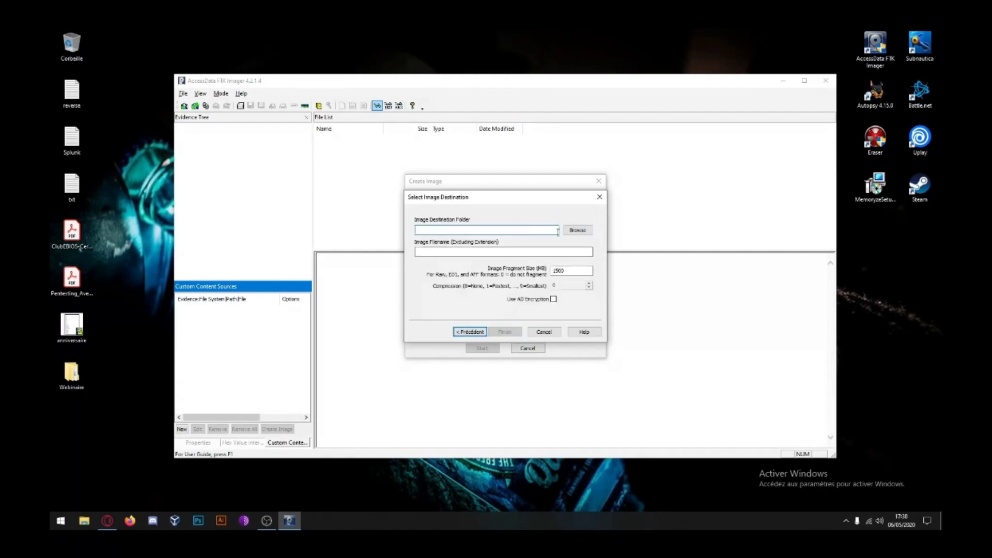
Step: Write the image to the Desktop as clef_1Go with fragment size 0
click(577, 230)
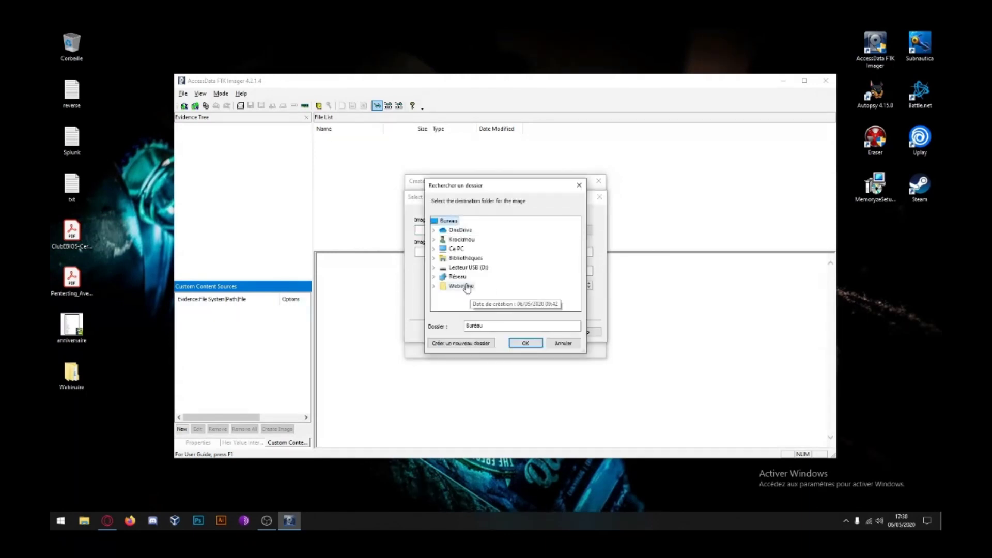
click(531, 344)
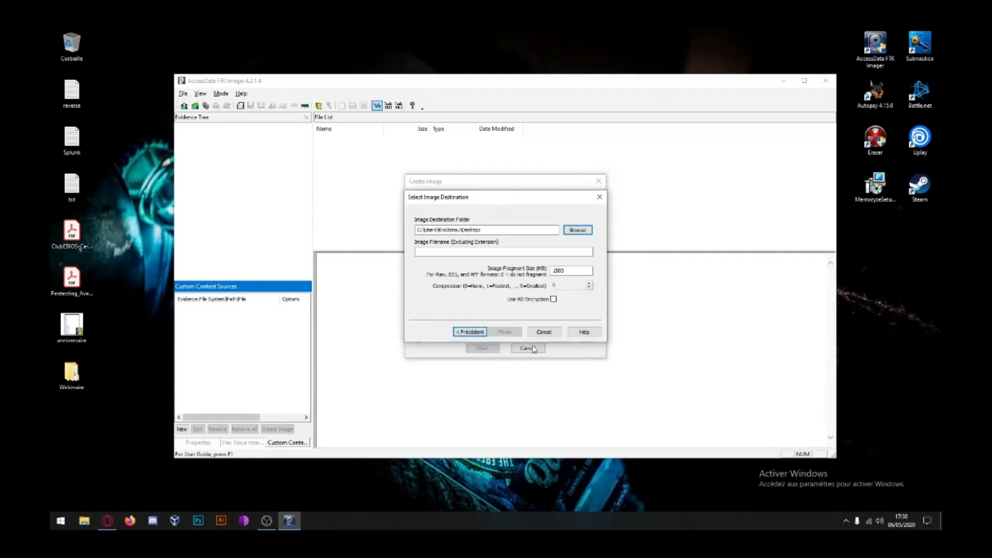
key(Tab)
text(def)
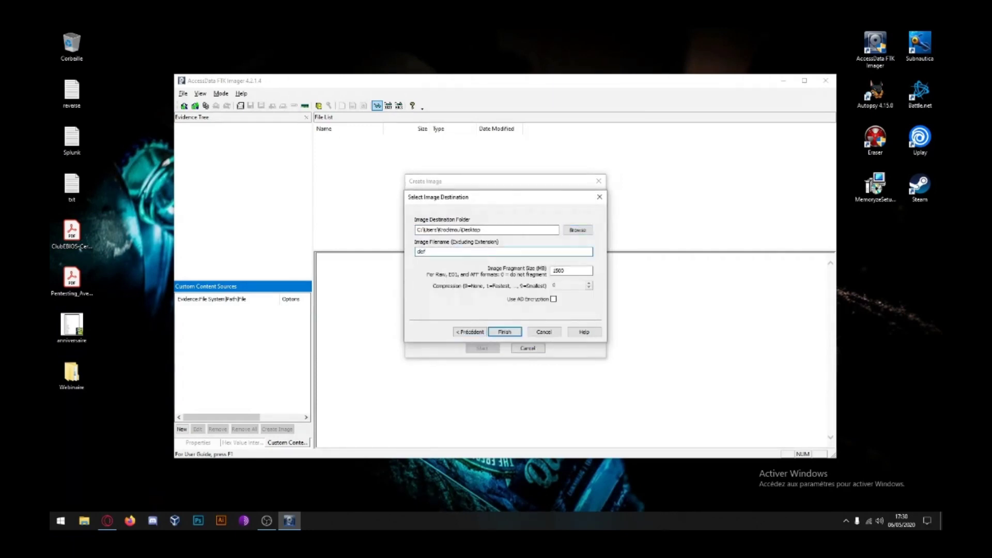
text(_1Go)
drag(581, 269, 543, 269)
text(0)
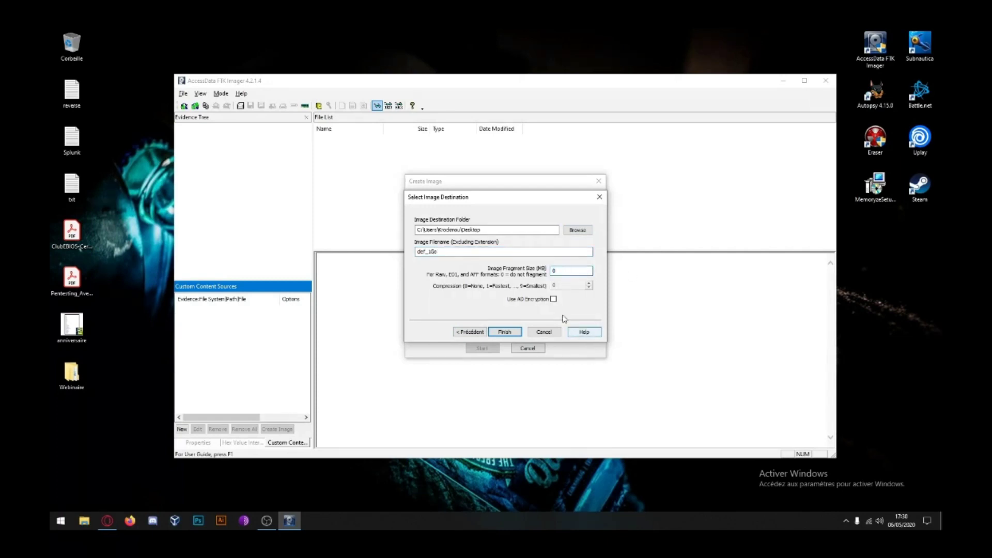
click(504, 332)
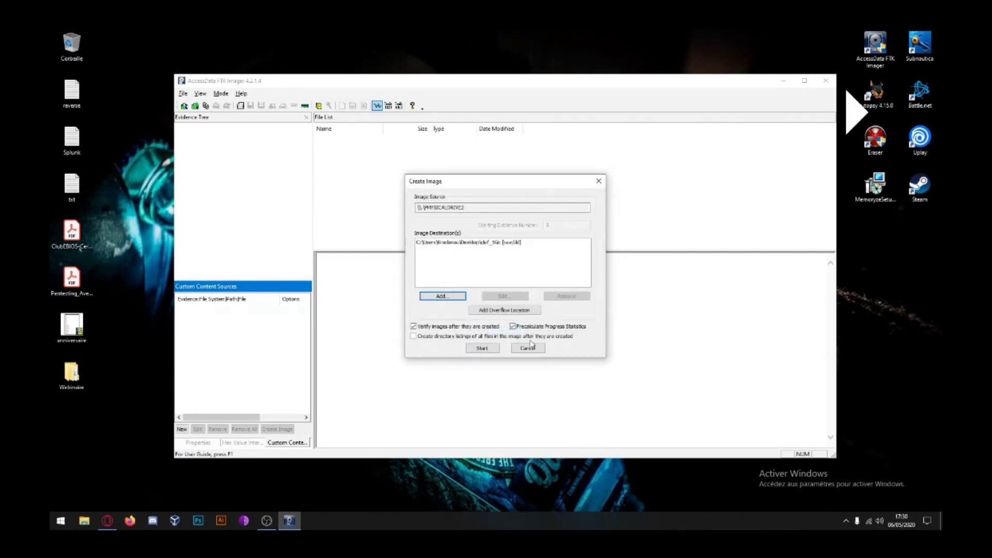
Step: Start the raw imaging of the USB drive and let imaging and hash verification complete
click(482, 348)
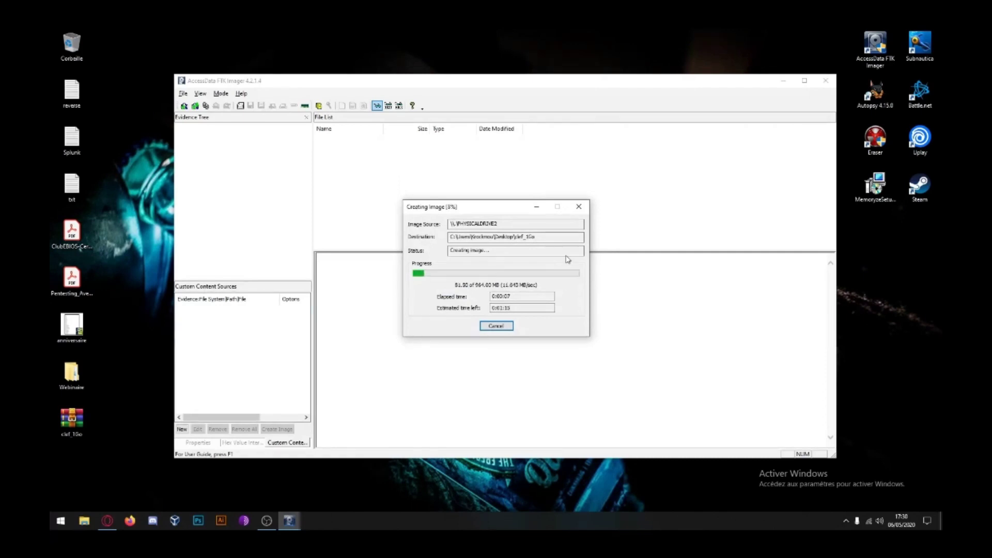
click(270, 523)
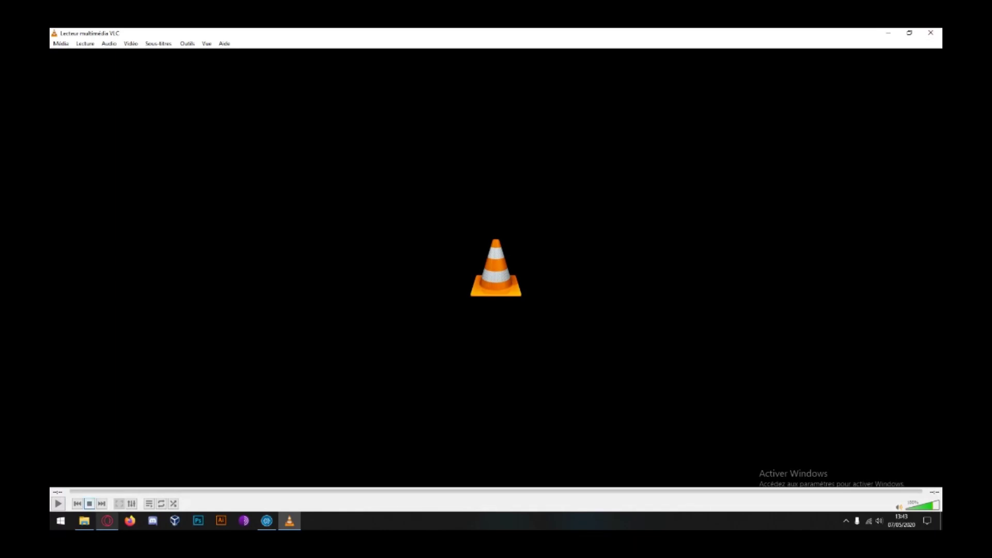
key(space)
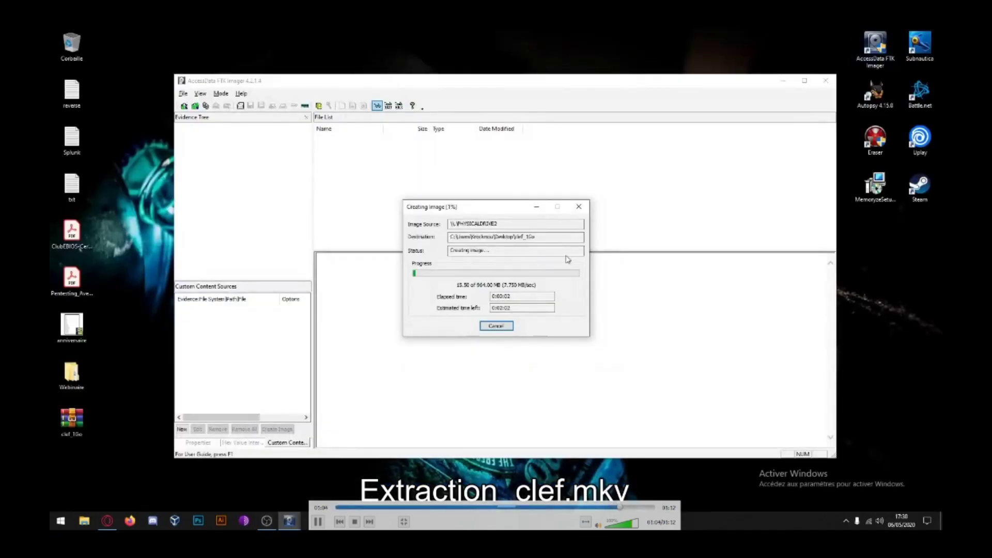
key(space)
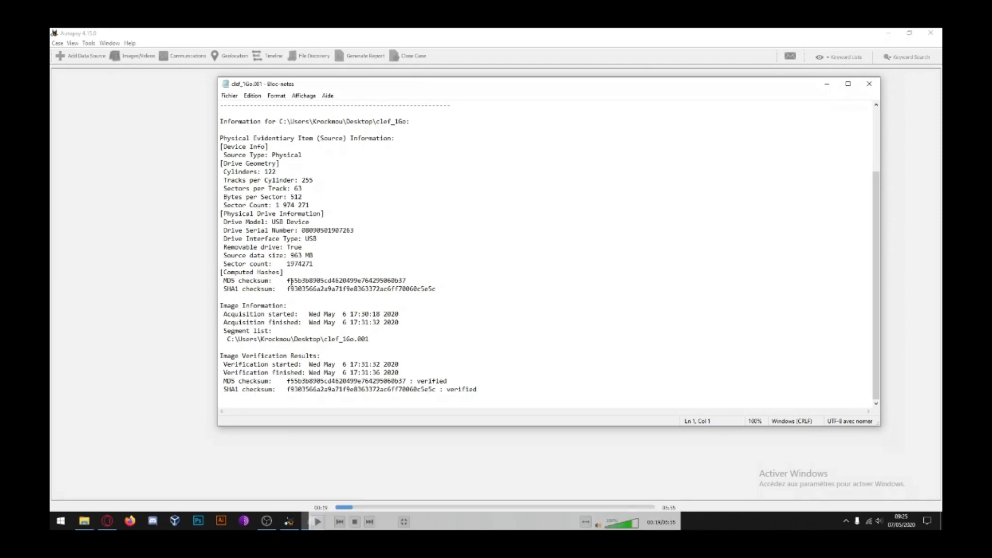
Step: Highlight the verified MD5 and SHA1 hashes, then close Notepad and File Explorer to reach Autopsy's Welcome screen
drag(280, 281, 462, 291)
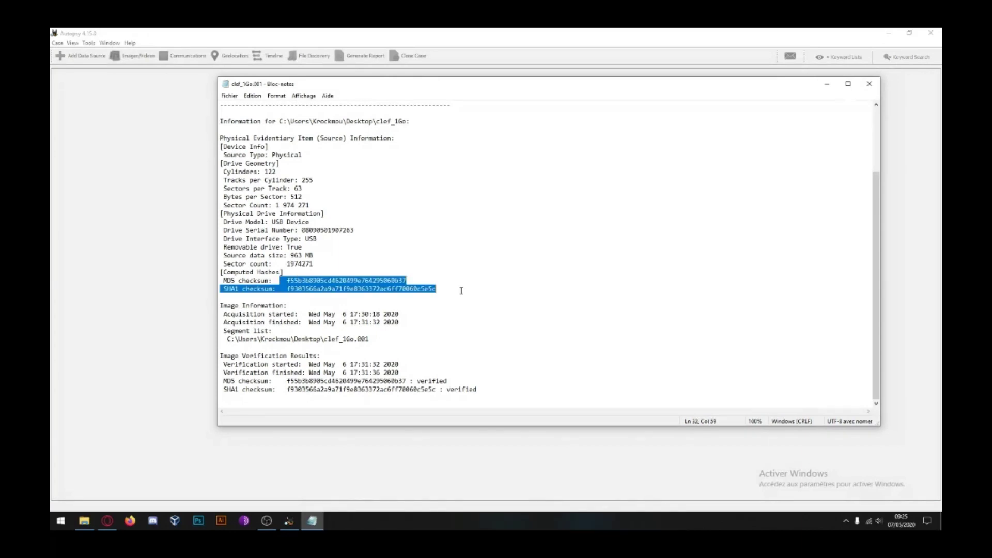
click(457, 325)
click(868, 84)
click(748, 136)
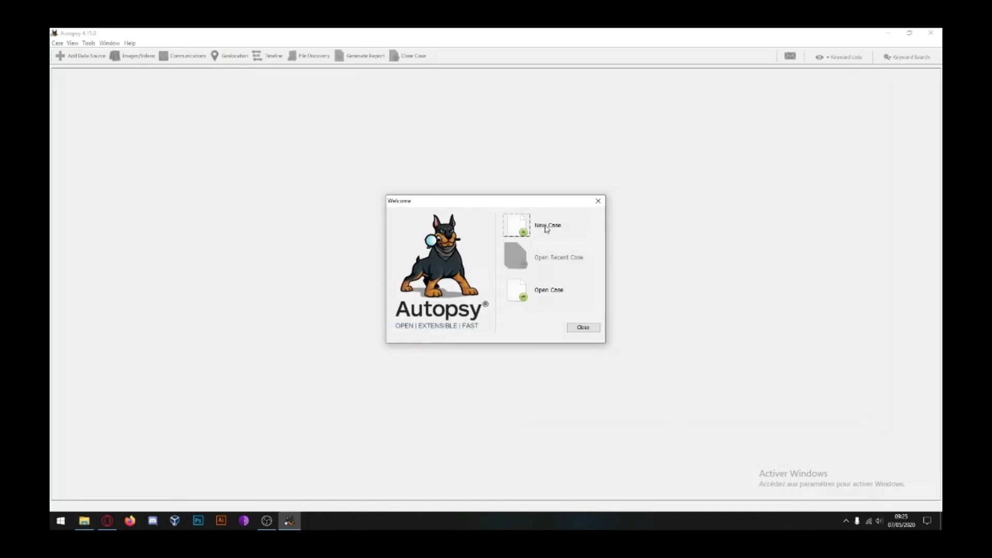
Step: Start a new Autopsy case named Clef_1Go
click(546, 229)
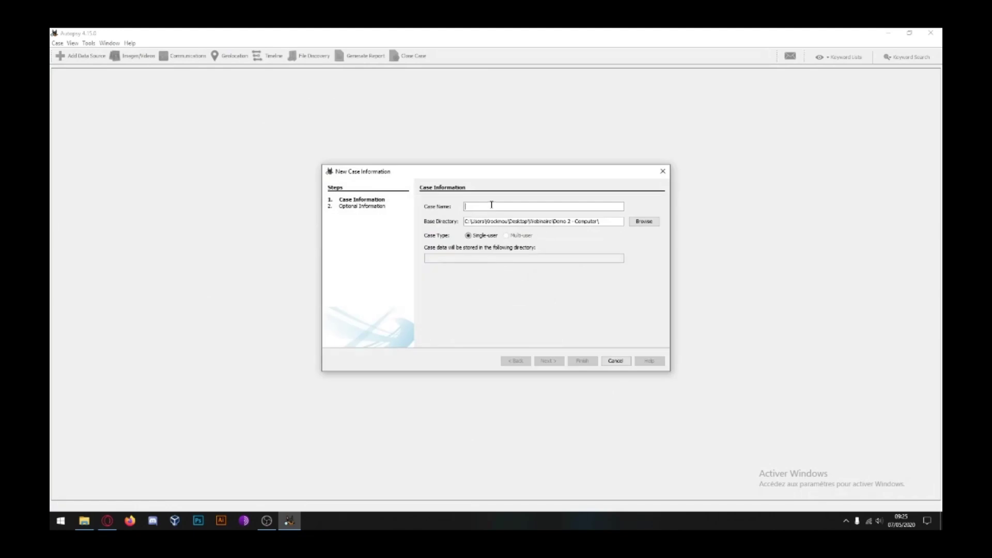
text(Clef_)
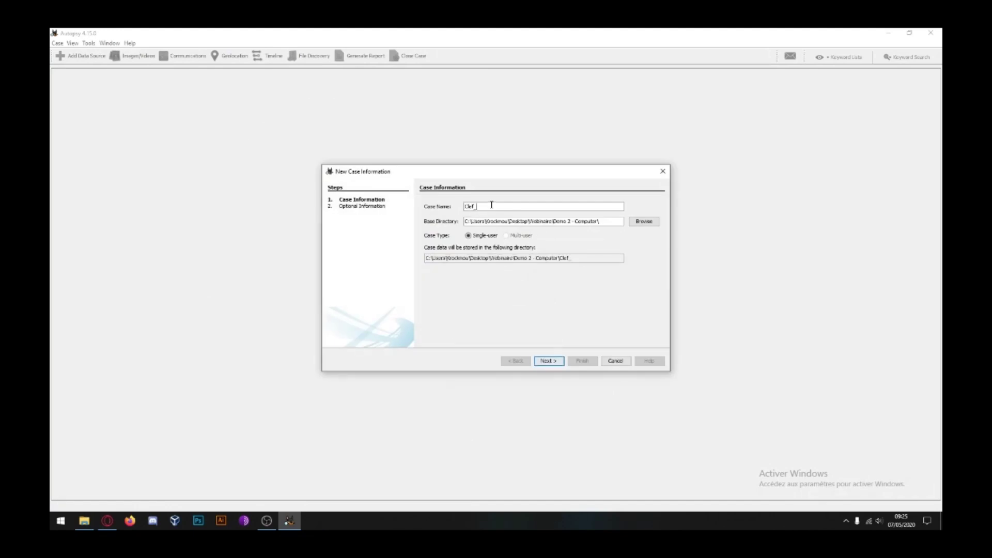
text(1Go)
click(555, 361)
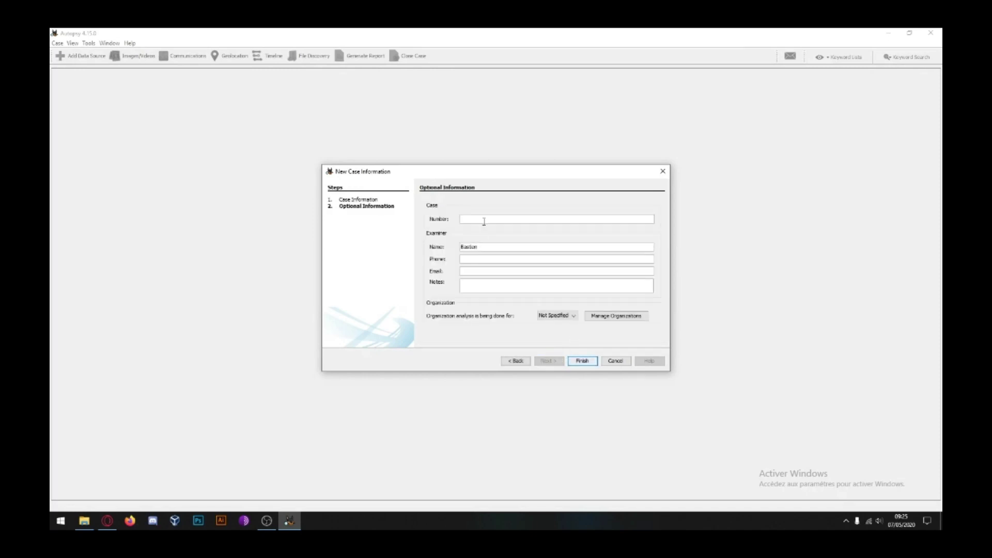
Step: Enter case number Cas 1, the examiner's e-mail and the note 'ok', and finish the case
text(Cas 1)
click(475, 272)
click(494, 286)
text(ok)
click(582, 360)
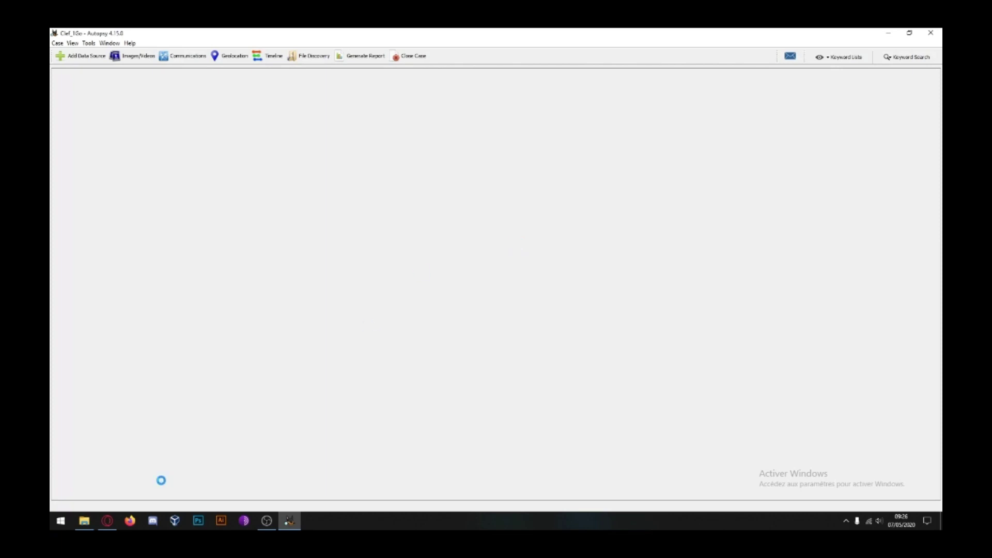
Step: Inspect the new Clef_1Go case folder in Demo 2 - Computer, then minimize File Explorer
click(85, 521)
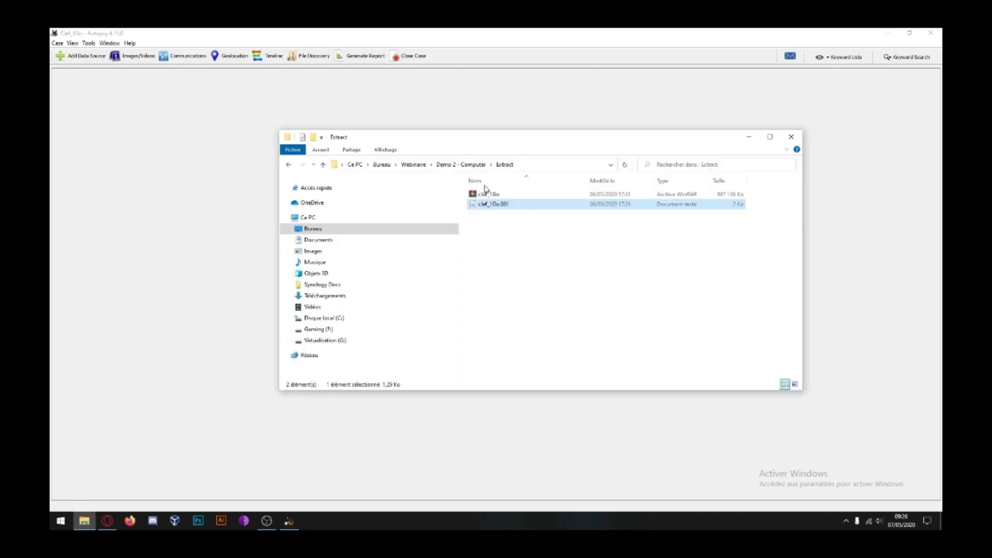
click(461, 164)
double_click(500, 215)
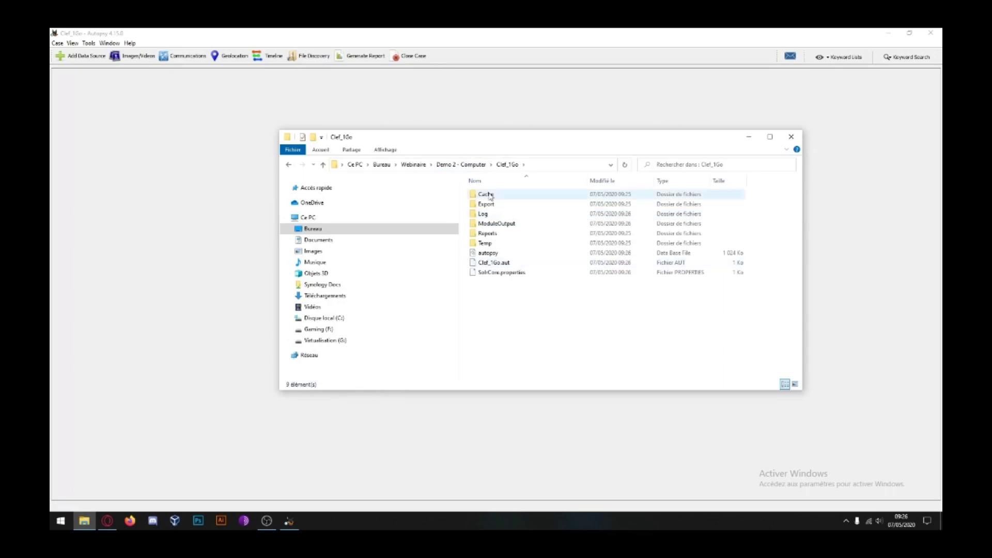
click(509, 254)
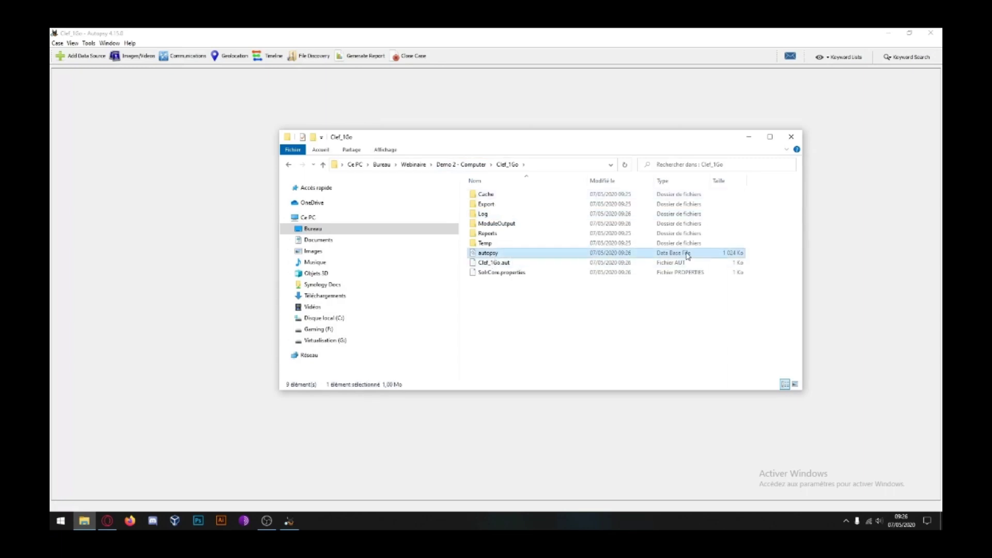
drag(511, 258, 500, 210)
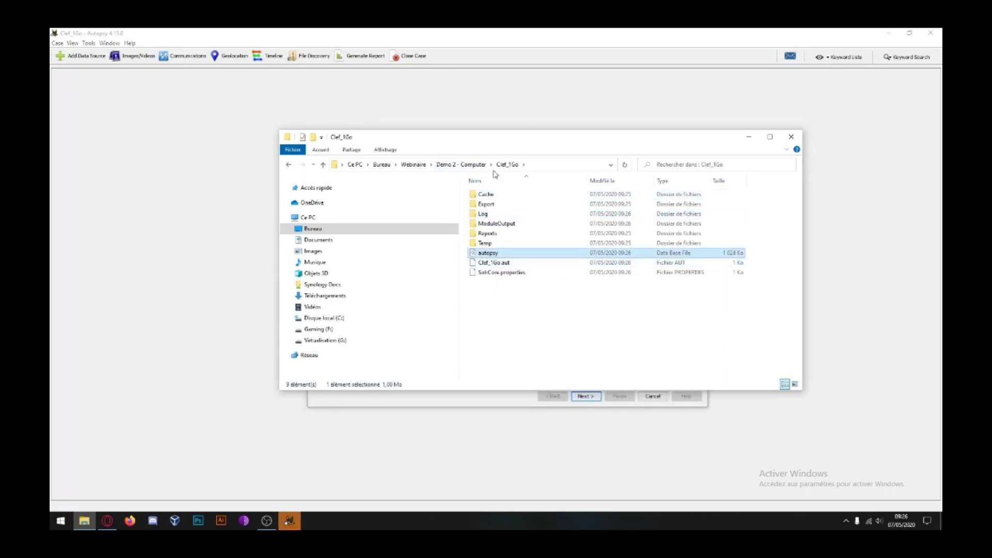
click(464, 165)
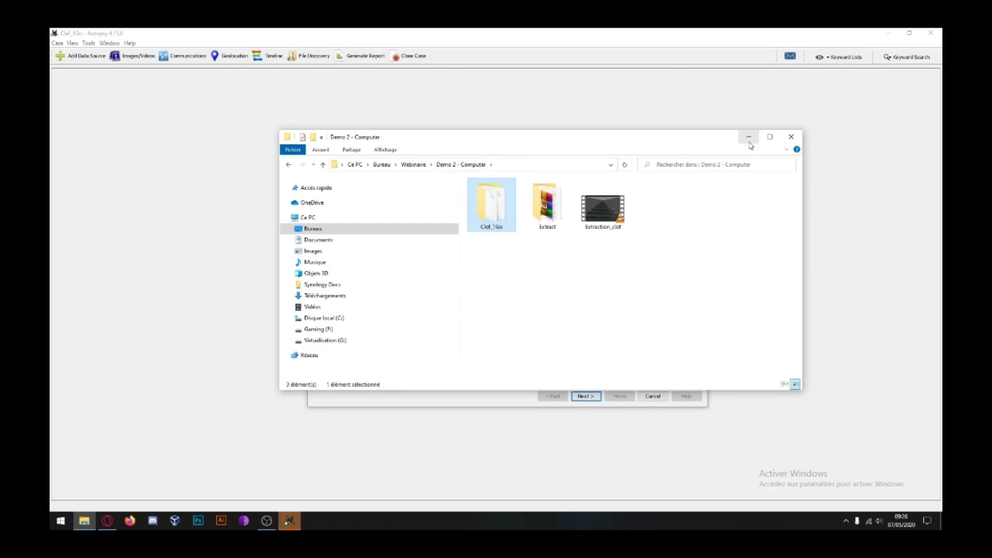
click(749, 142)
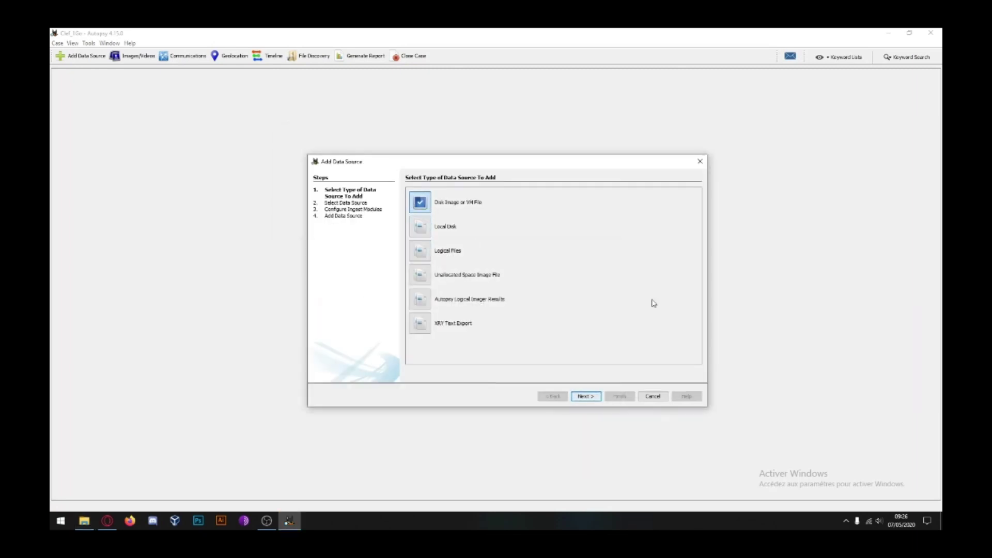
Step: Add disk image Extract\clef_1Go.001 as the data source and advance to ingest module configuration
click(589, 396)
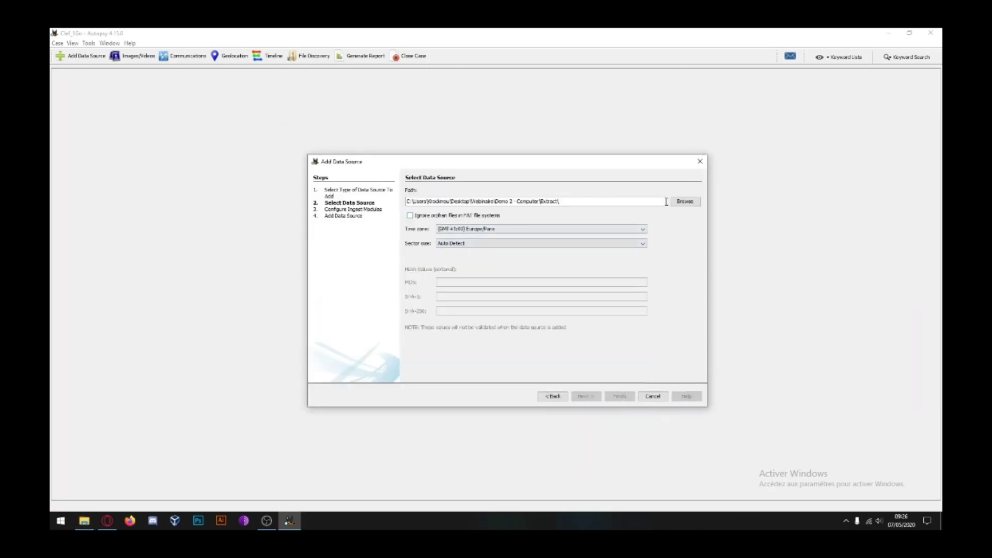
click(685, 201)
click(480, 211)
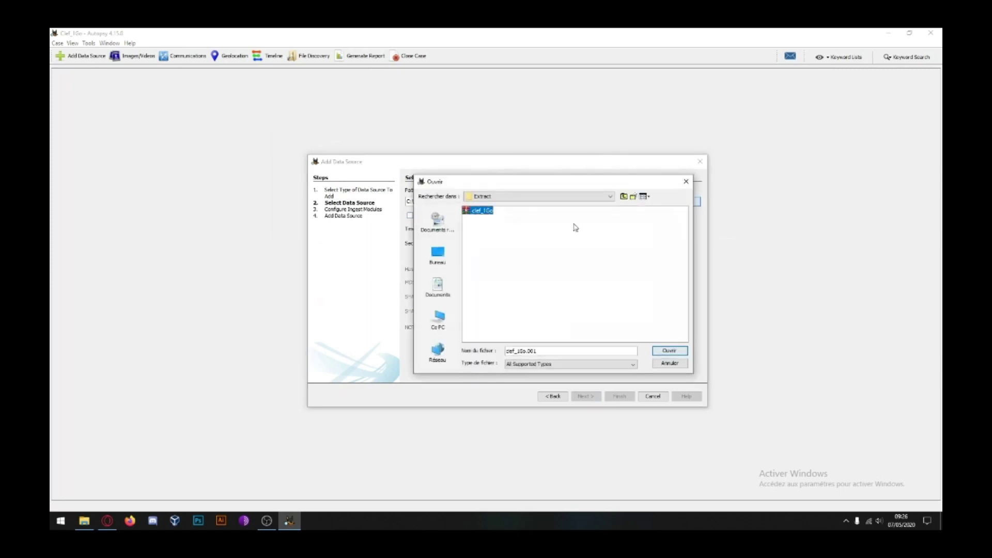
double_click(480, 211)
double_click(480, 211)
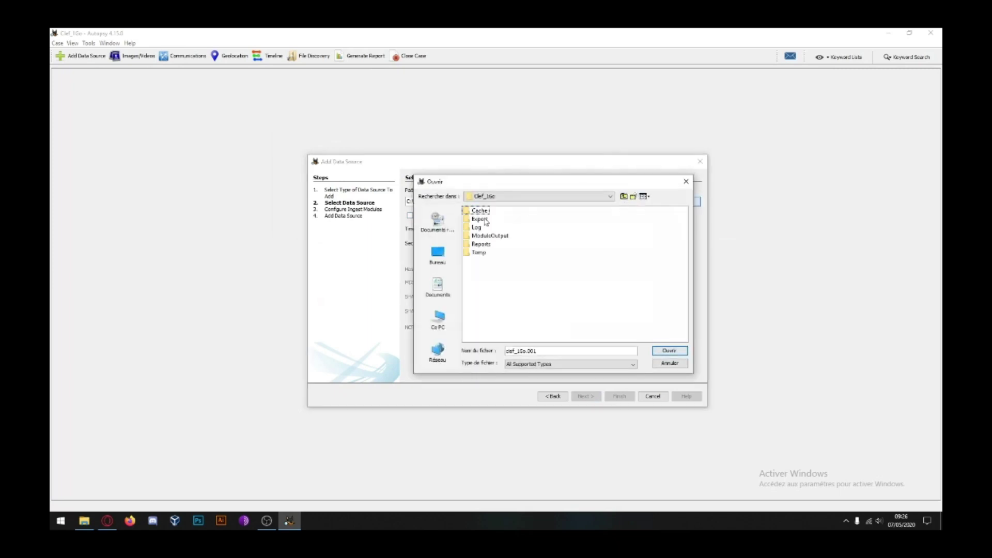
click(624, 196)
click(623, 196)
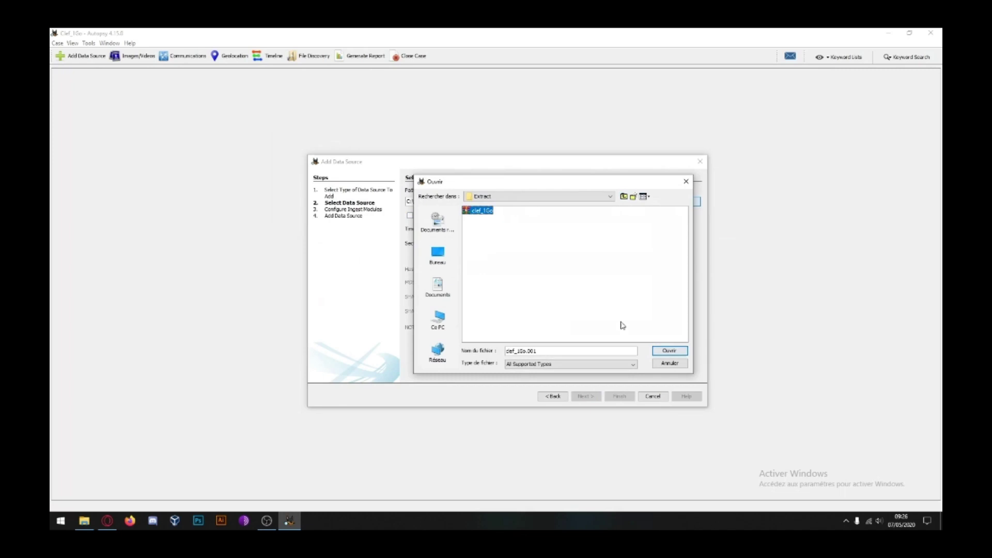
click(669, 351)
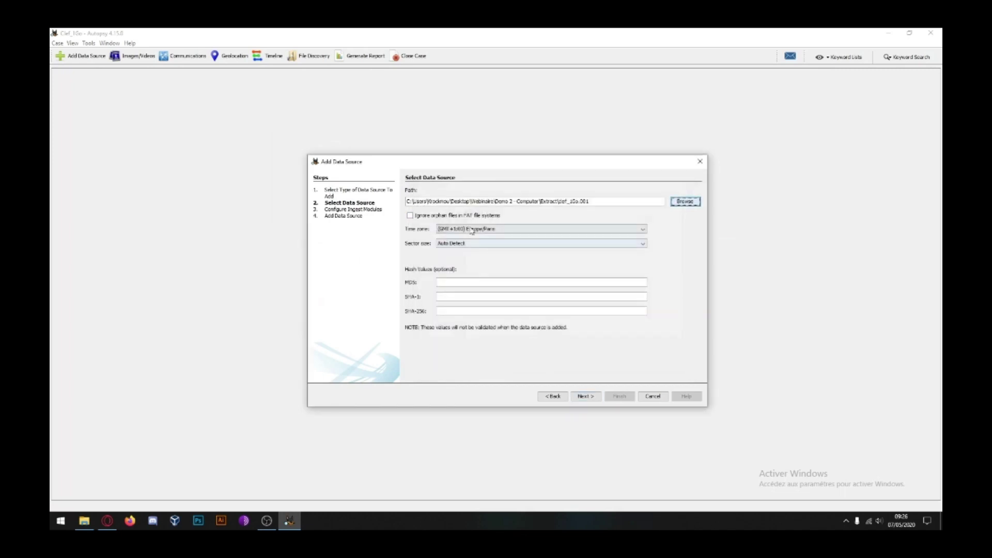
click(446, 282)
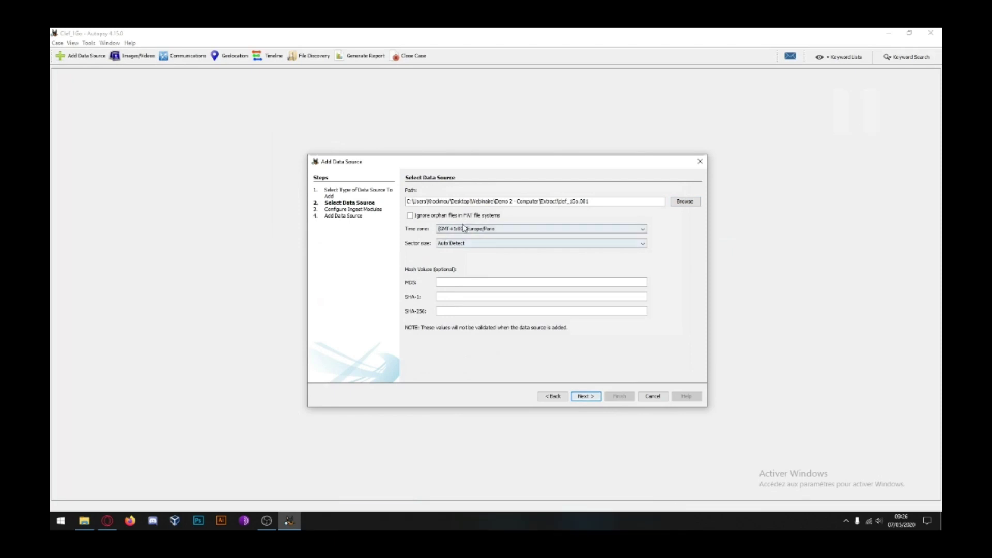
click(584, 397)
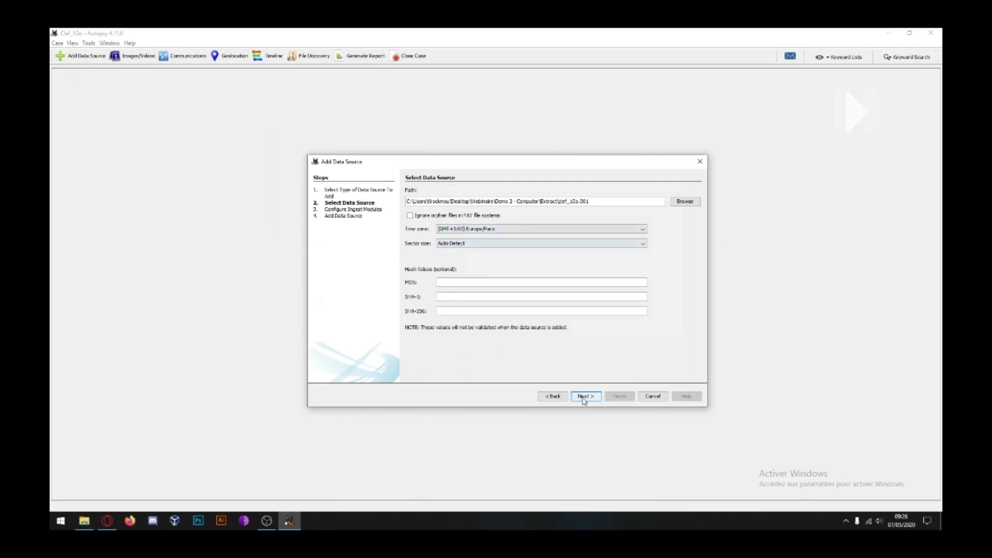
scroll(519, 274, down, 2)
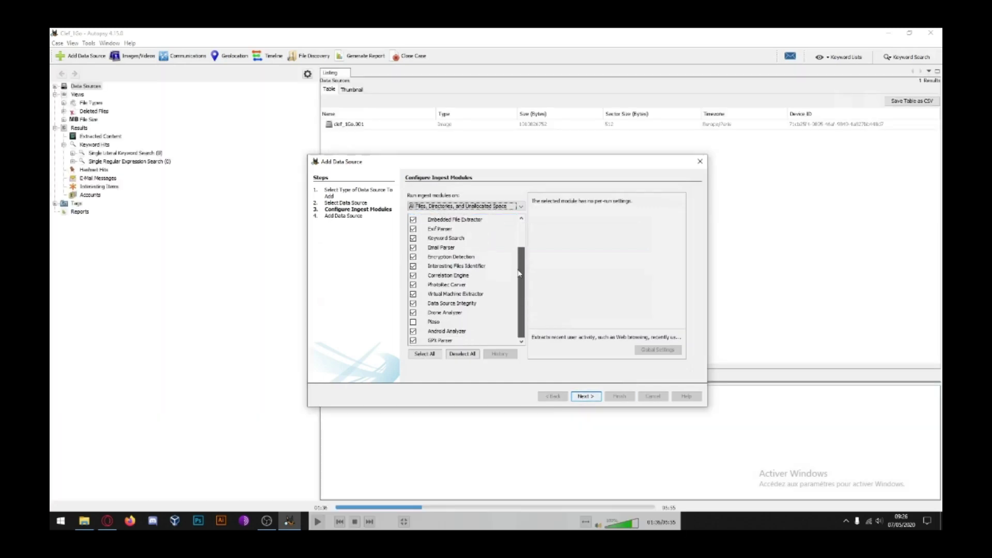
Step: Use the VLC playback controls to pause and resume the demo recording
click(415, 507)
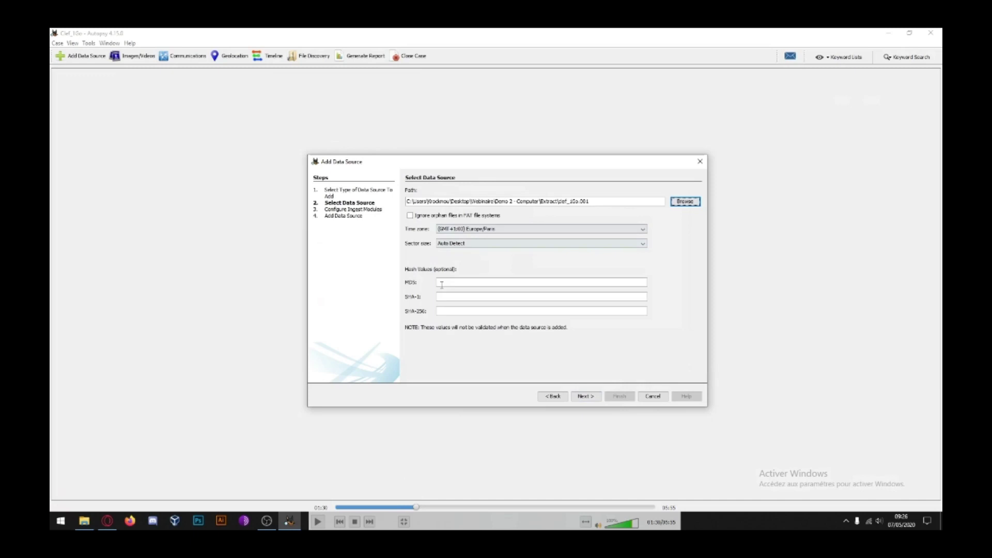
key(space)
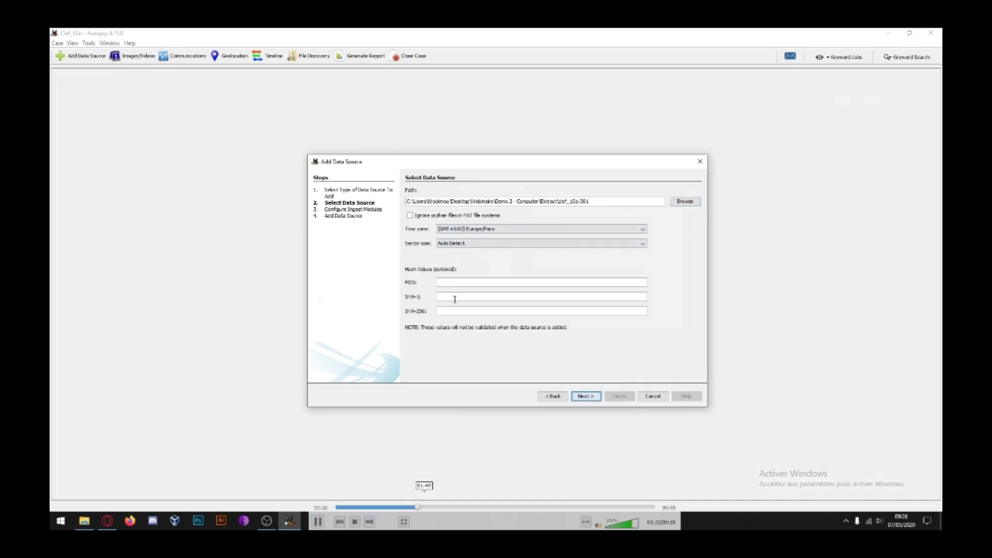
click(423, 507)
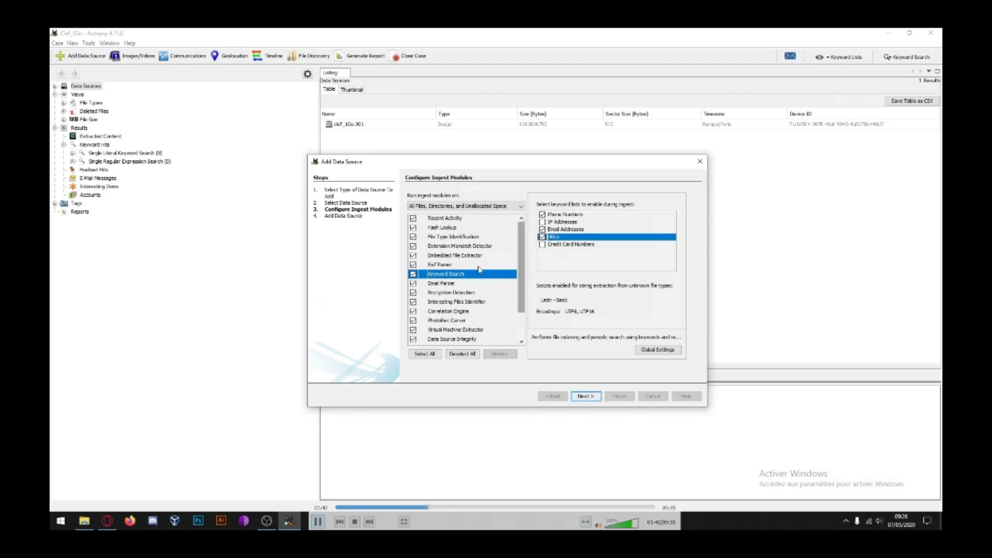
key(space)
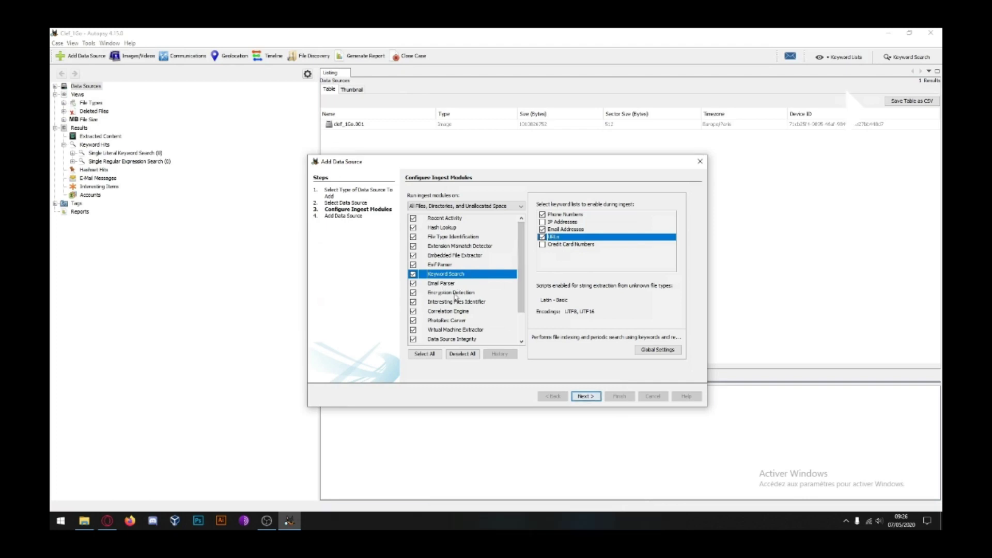
Step: Review the PhotoRec Carver settings with Keep corrupted files unchecked, and start ingesting clef_1Go.001
click(455, 321)
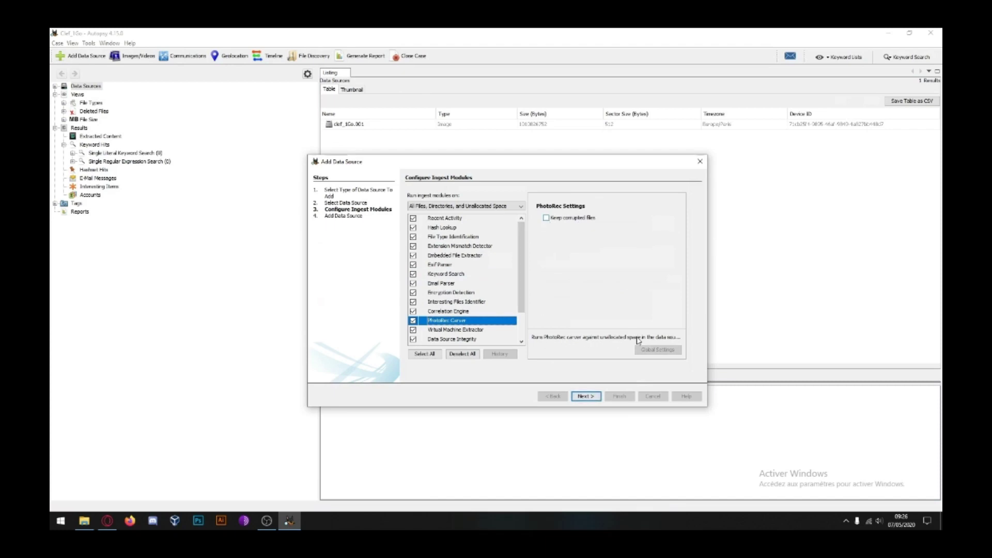
click(546, 218)
click(546, 218)
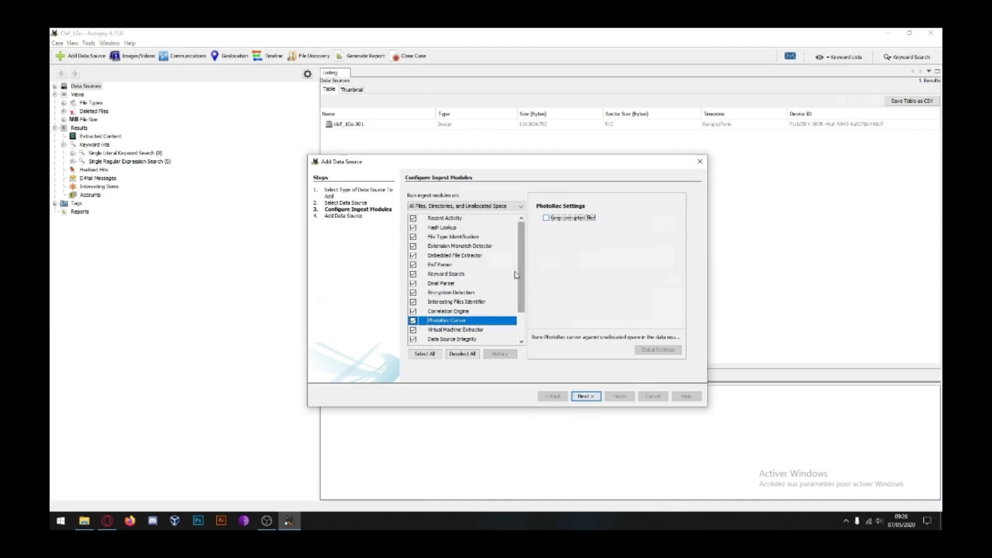
scroll(521, 279, down, 1)
scroll(521, 279, down, 3)
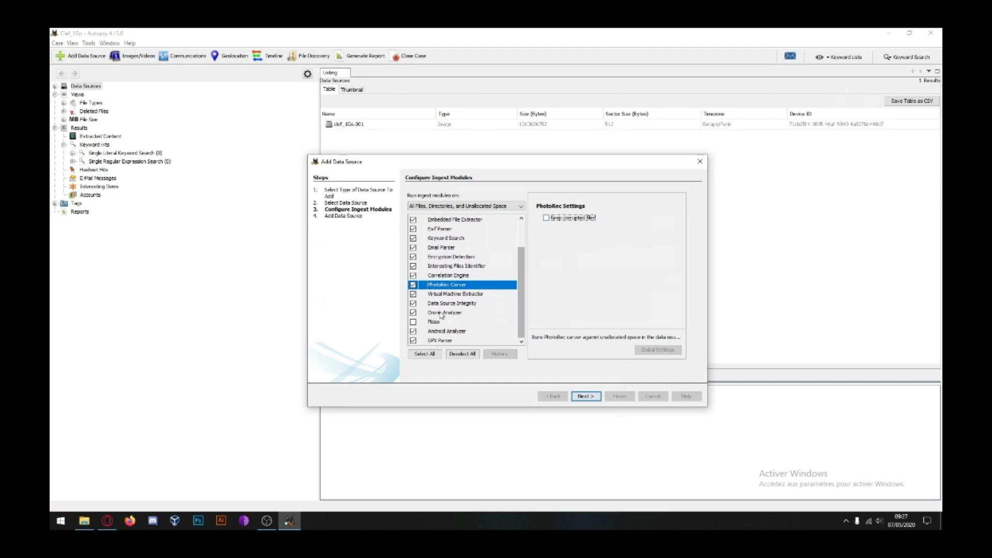
click(585, 396)
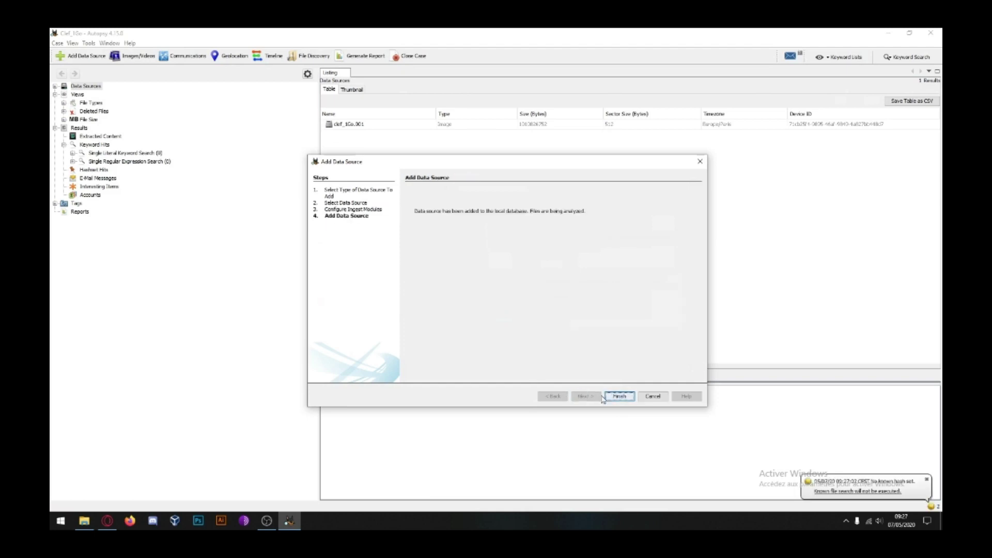
click(619, 396)
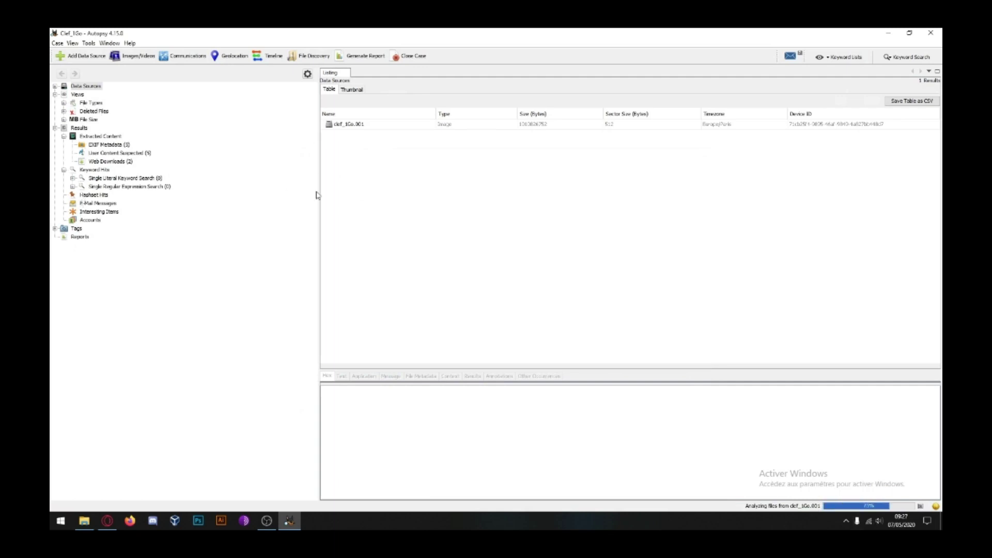
Step: Expand clef_1Go.001 and preview the Photos pictures dust1.jpg to dust4.jpg
click(55, 85)
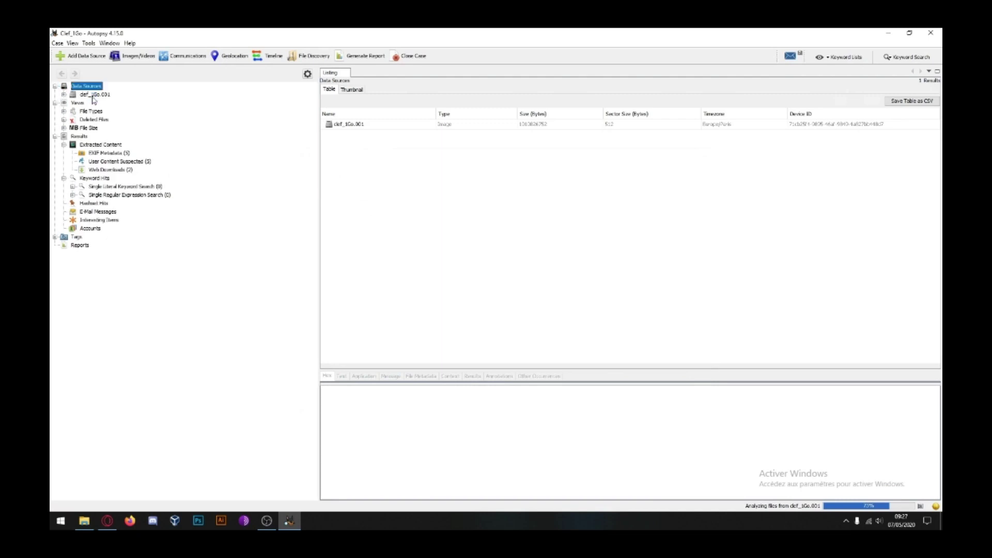
double_click(93, 96)
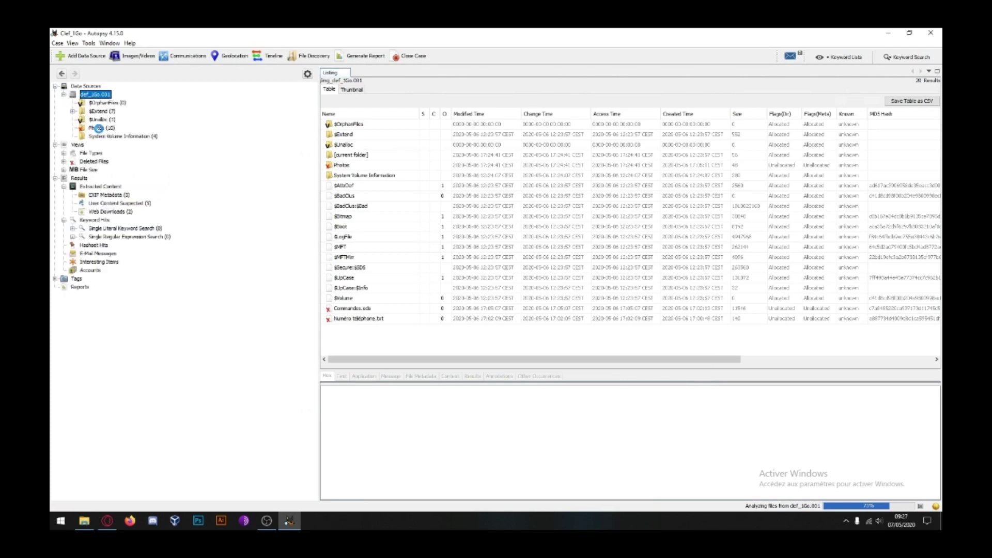
click(98, 129)
click(364, 147)
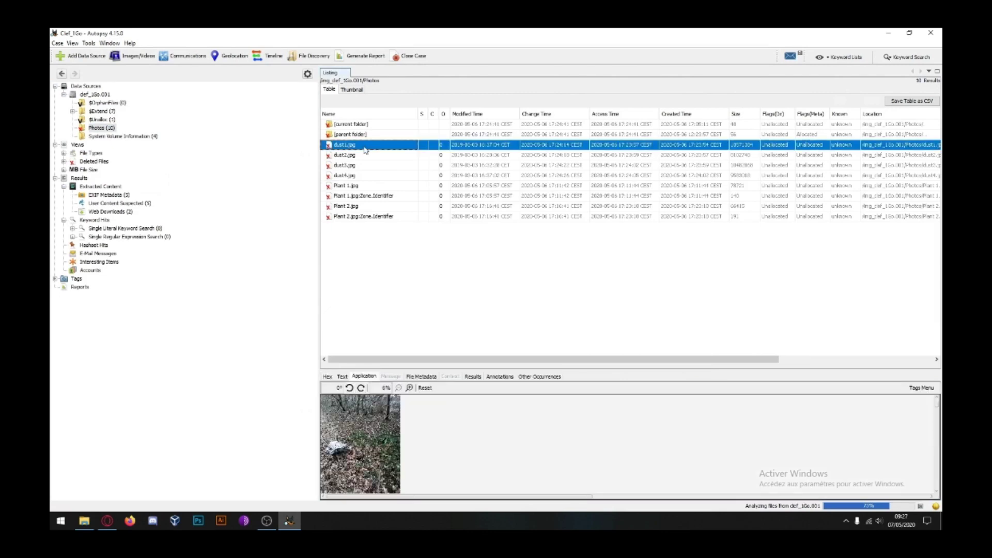
click(358, 156)
click(355, 165)
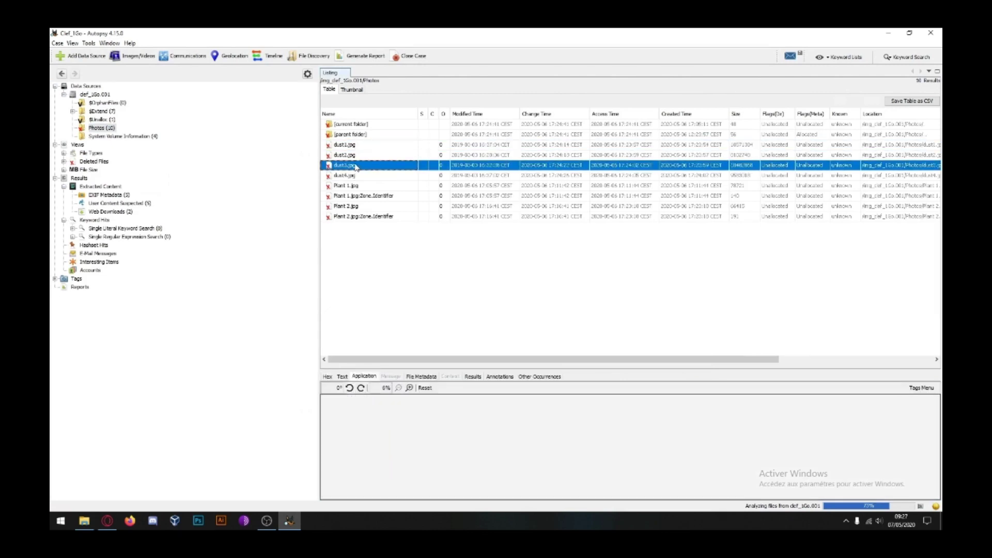
click(358, 176)
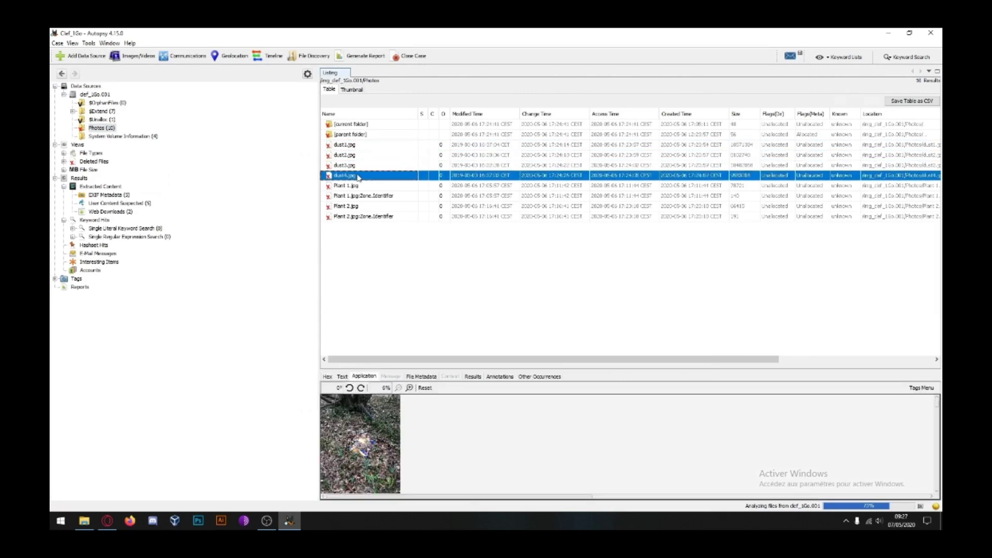
click(124, 137)
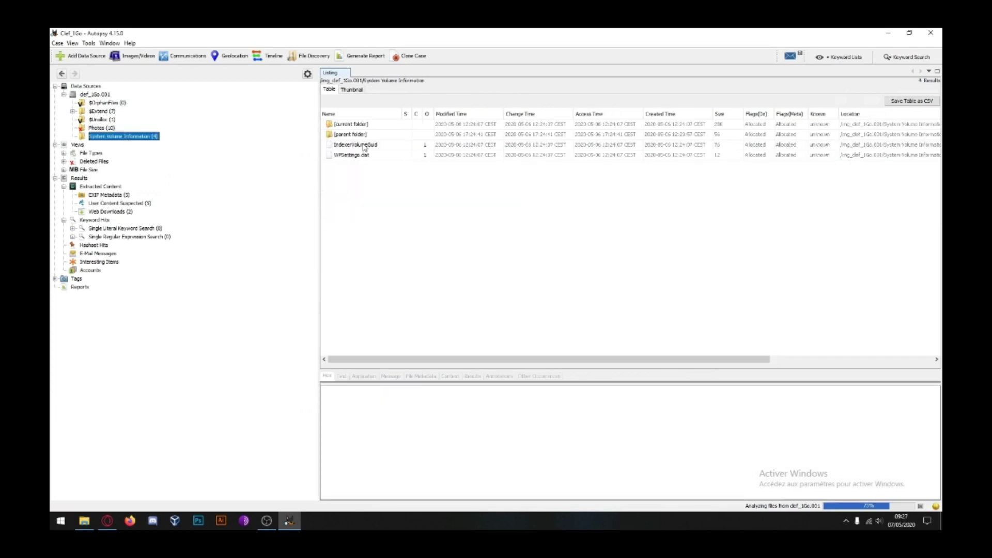
click(98, 128)
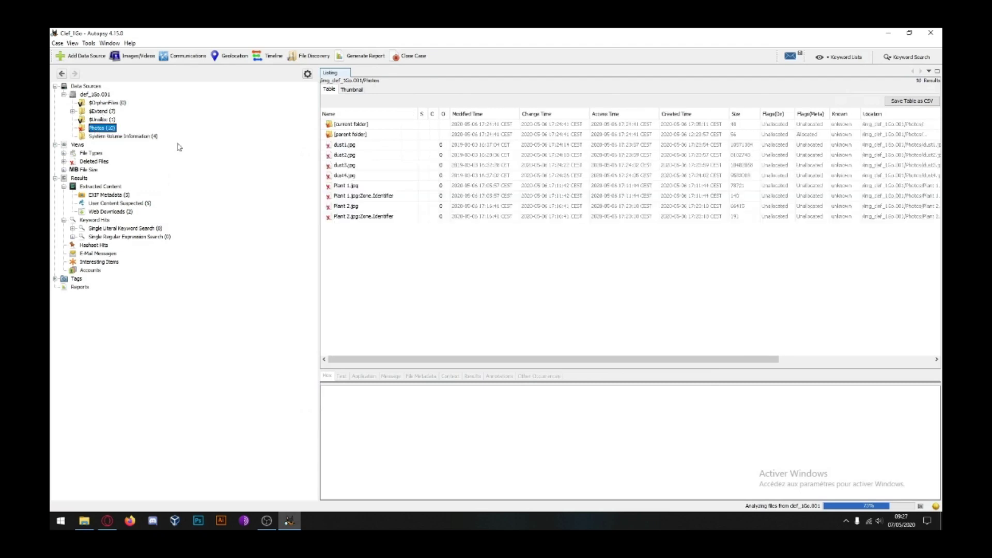
Step: View deleted Commandes.ods and Numéro téléphone.txt in hex from the image root, then list EXIF Metadata results
click(73, 111)
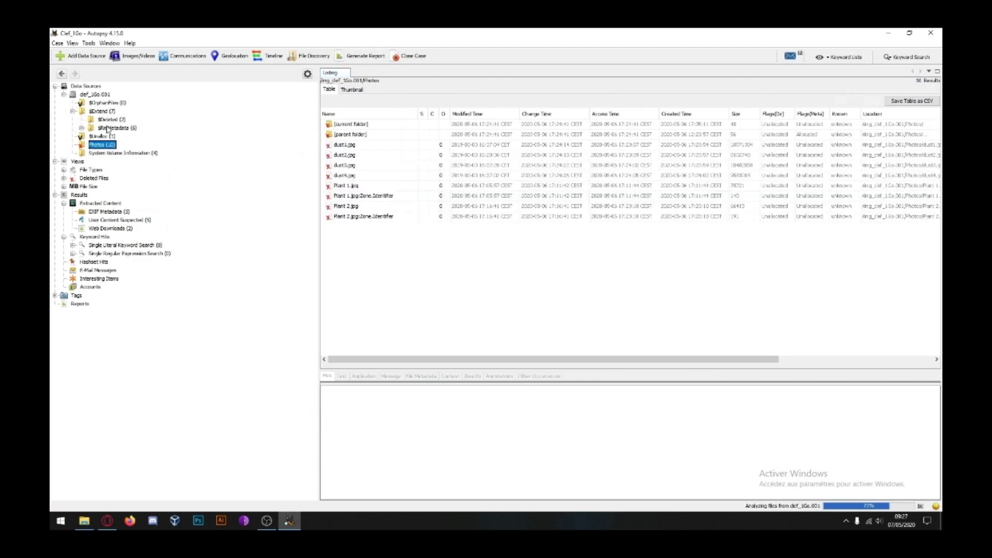
click(93, 95)
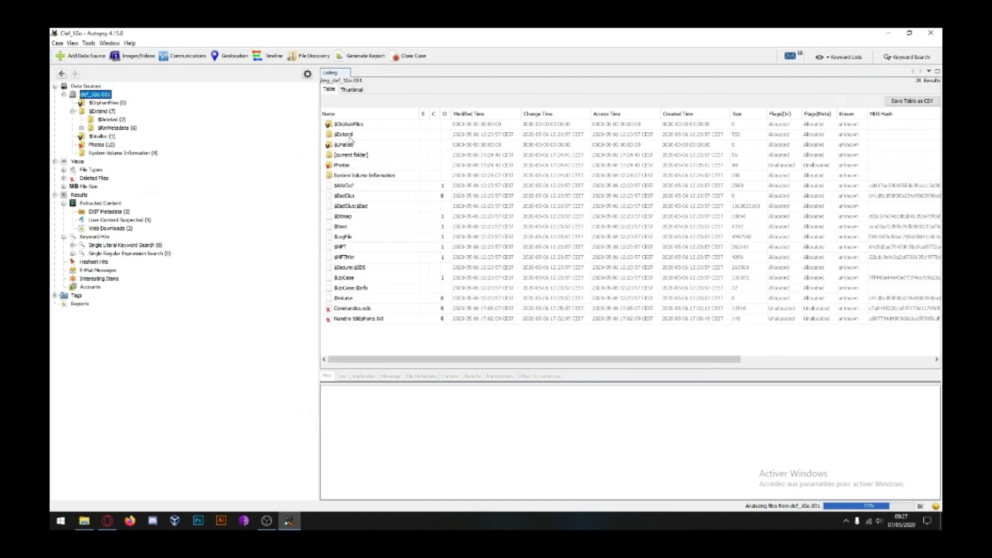
click(335, 165)
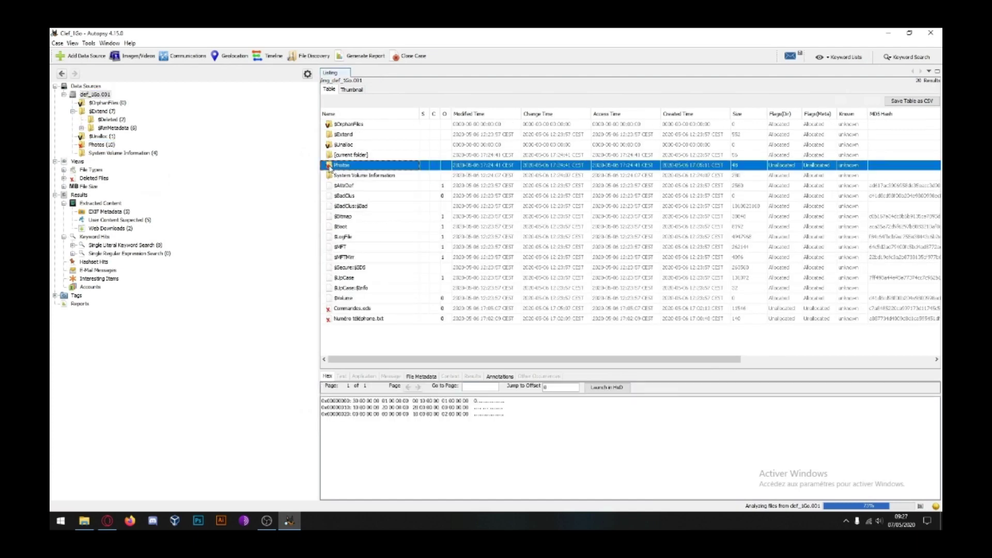
click(343, 308)
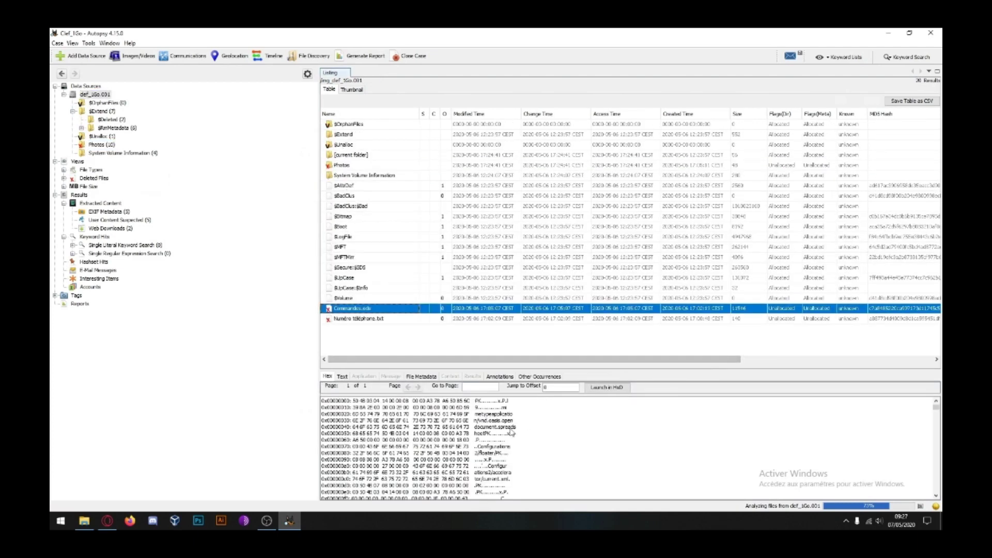
click(362, 319)
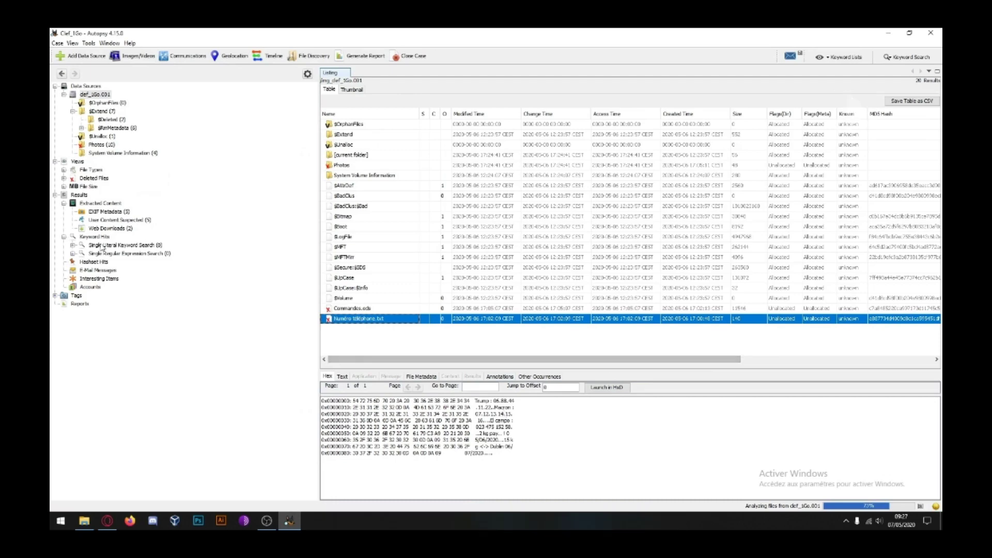
click(110, 213)
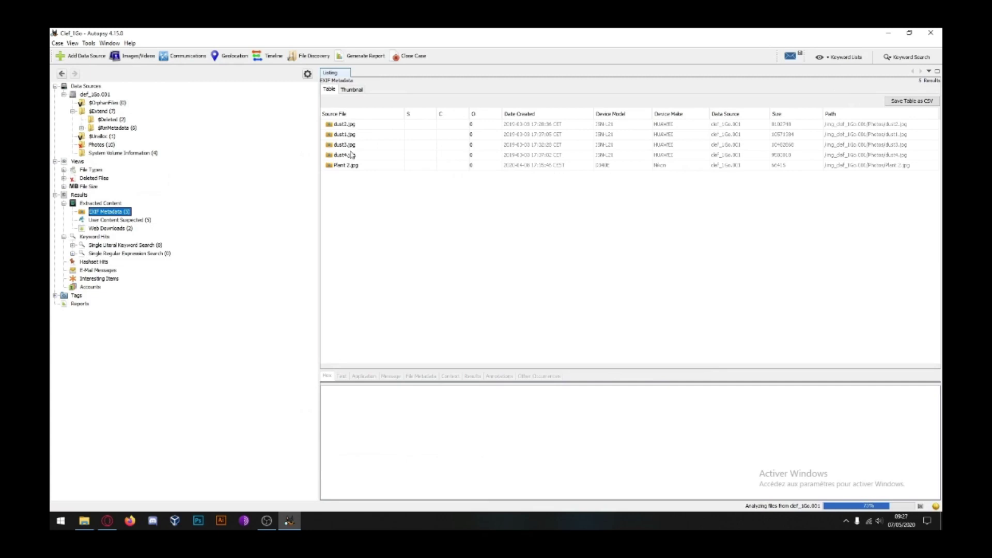
Step: Review dust2.jpg's EXIF record and file metadata, then bring up the 12-image list
click(354, 126)
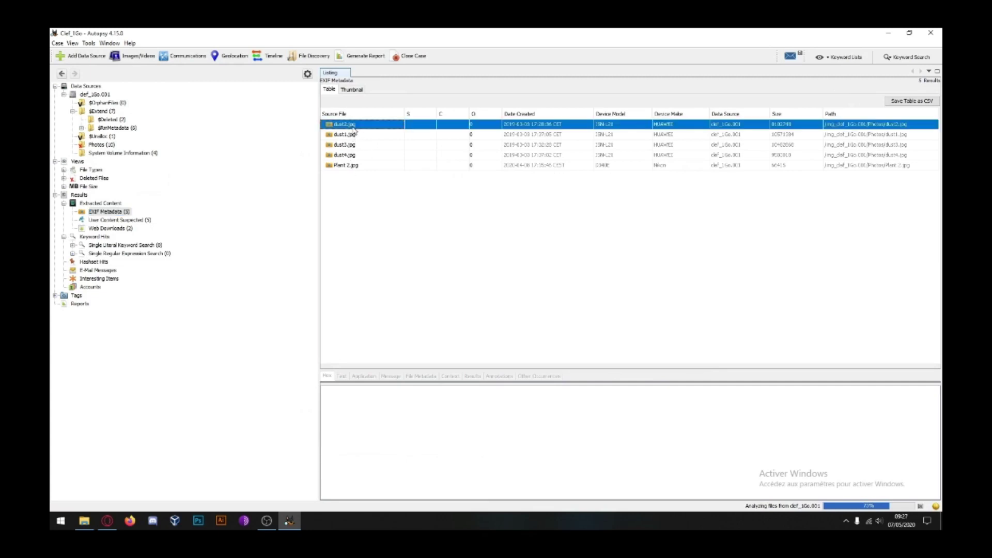
click(422, 377)
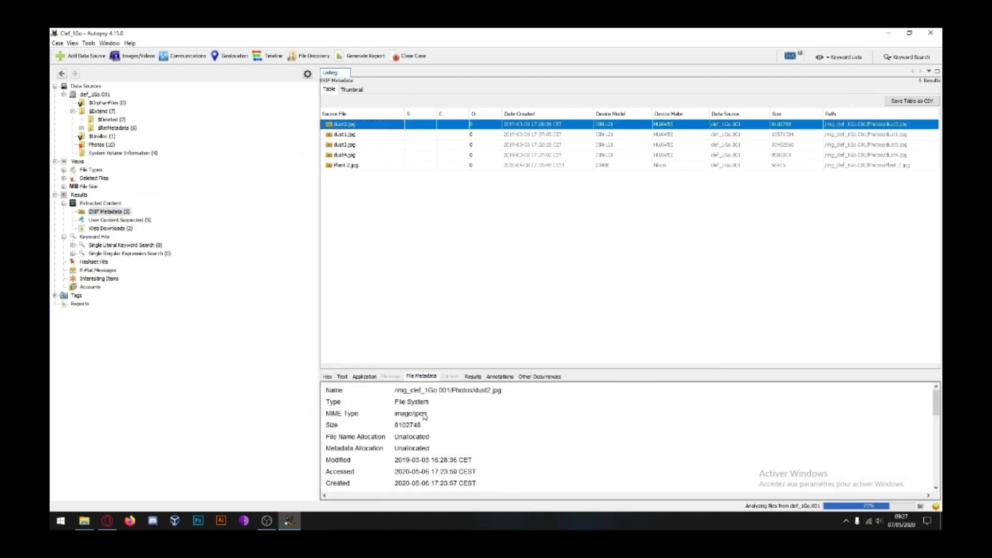
scroll(432, 414, down, 10)
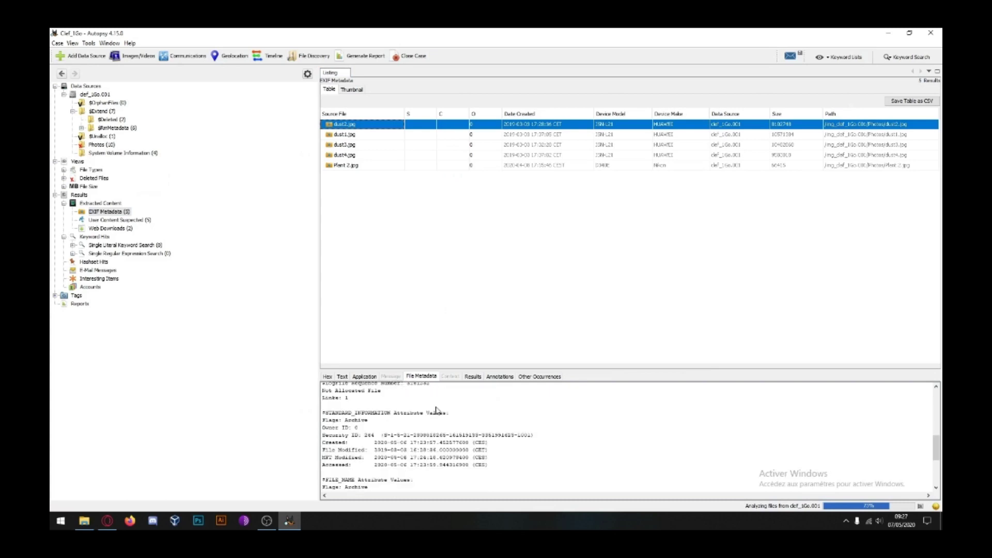
scroll(436, 410, down, 5)
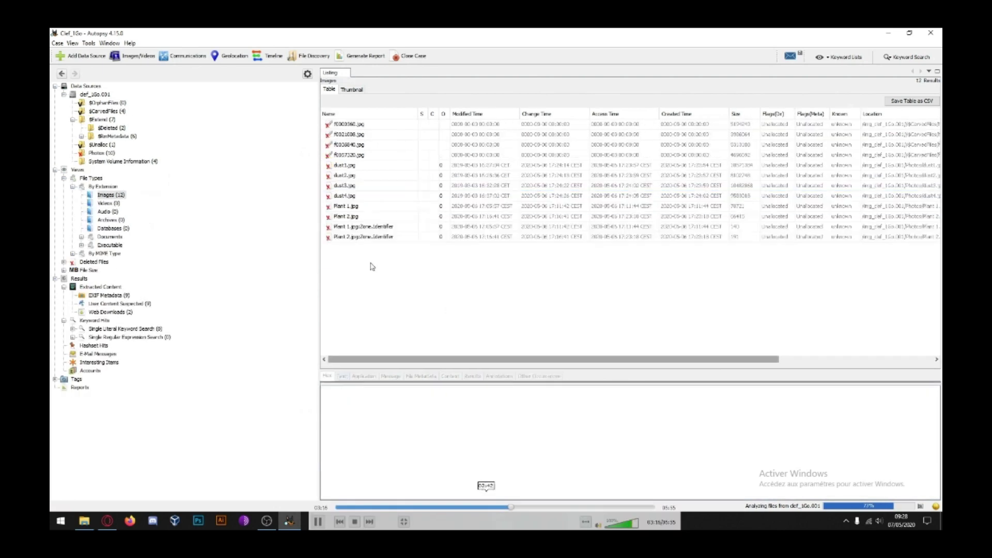
key(space)
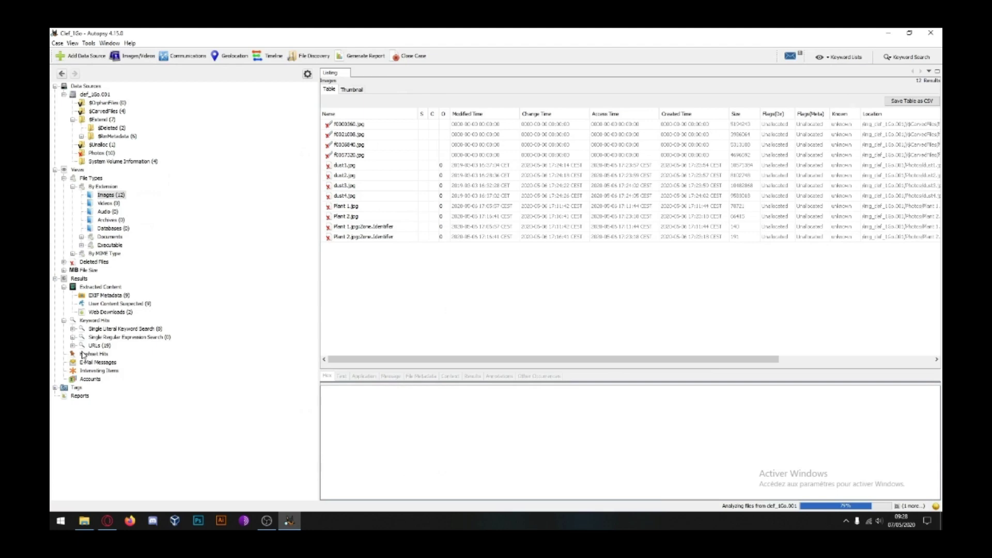
Step: Review the Email Addresses and URLs (19) keyword-hit regex results, then return to the Images list
click(72, 345)
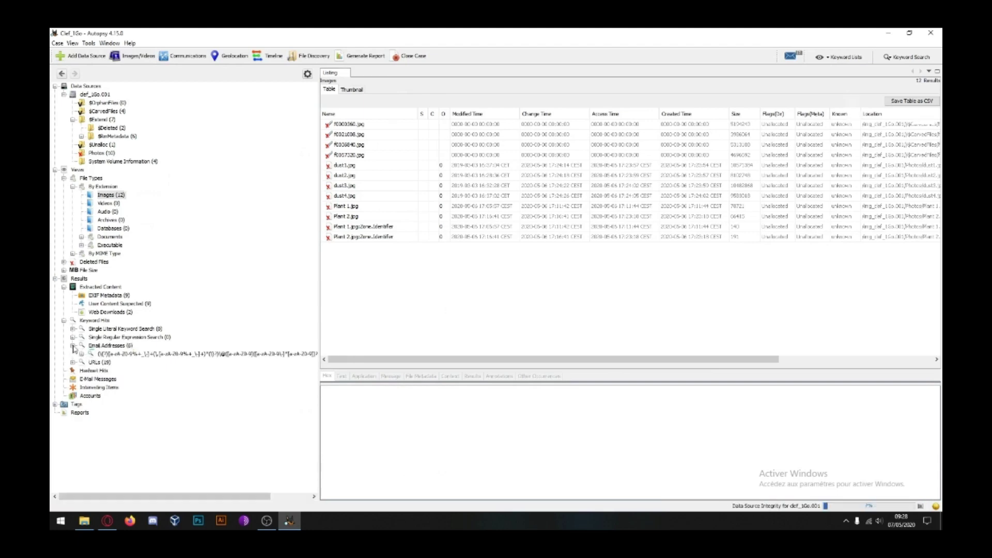
click(125, 355)
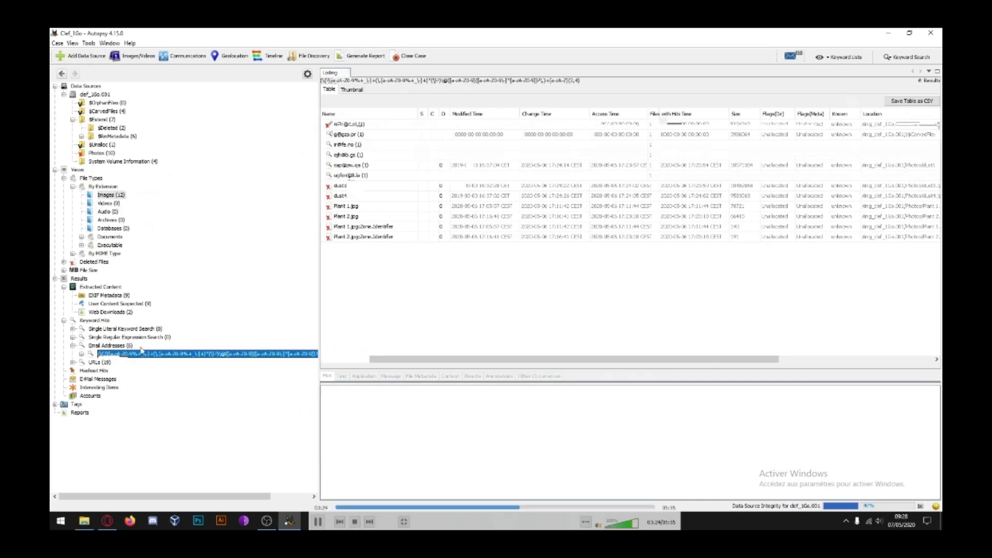
click(93, 363)
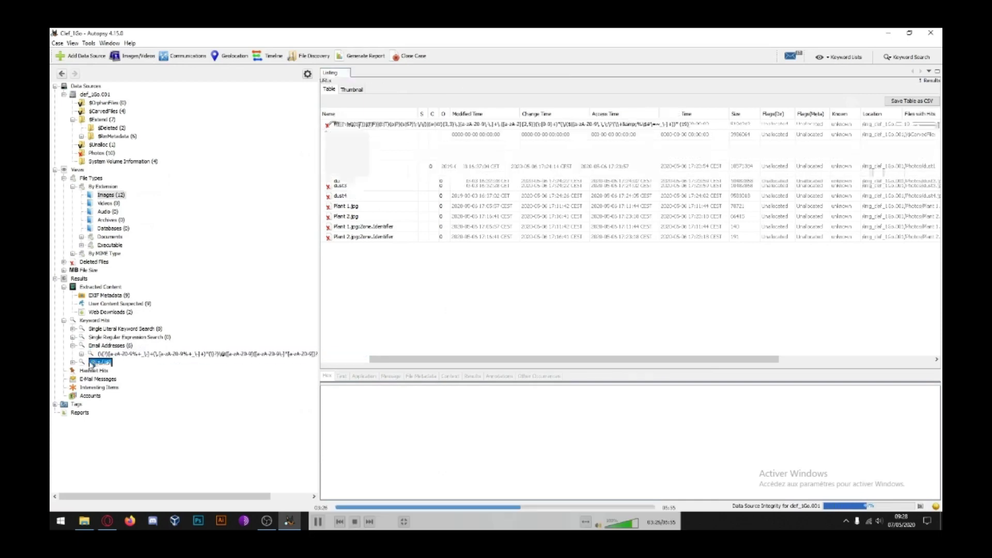
click(73, 362)
click(130, 371)
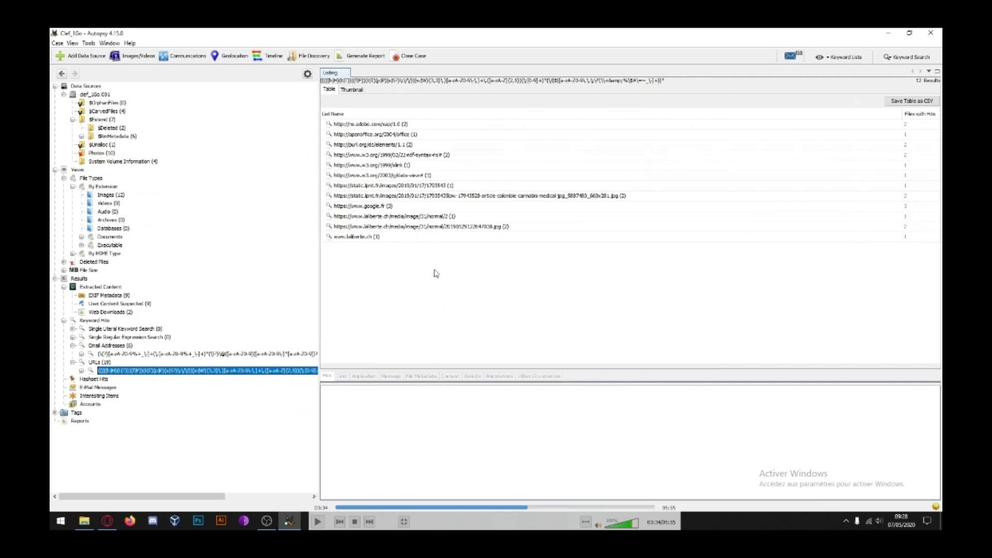
key(space)
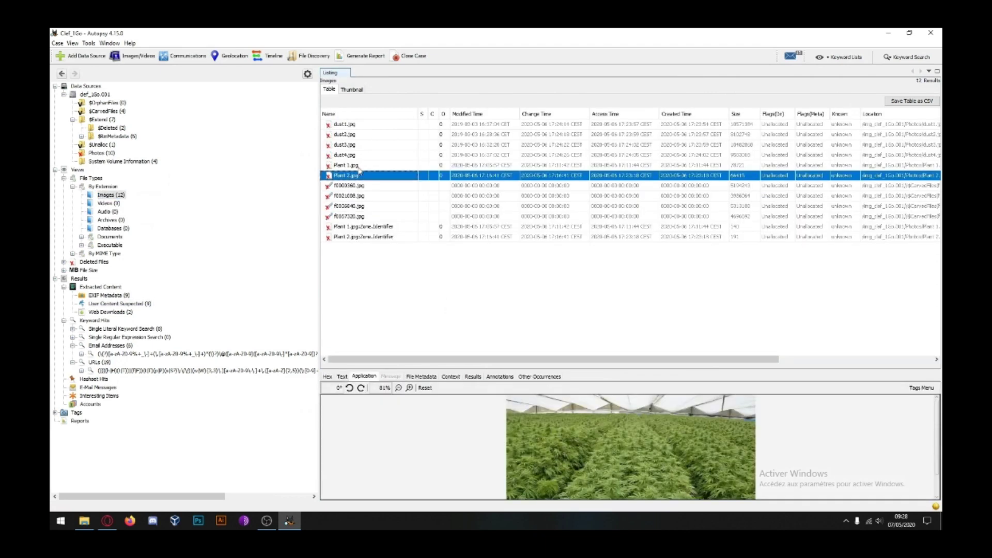
Step: Preview Plant 1.jpg, enlarge the content viewer, and select Plant 2.jpg
click(358, 166)
drag(622, 346, 645, 272)
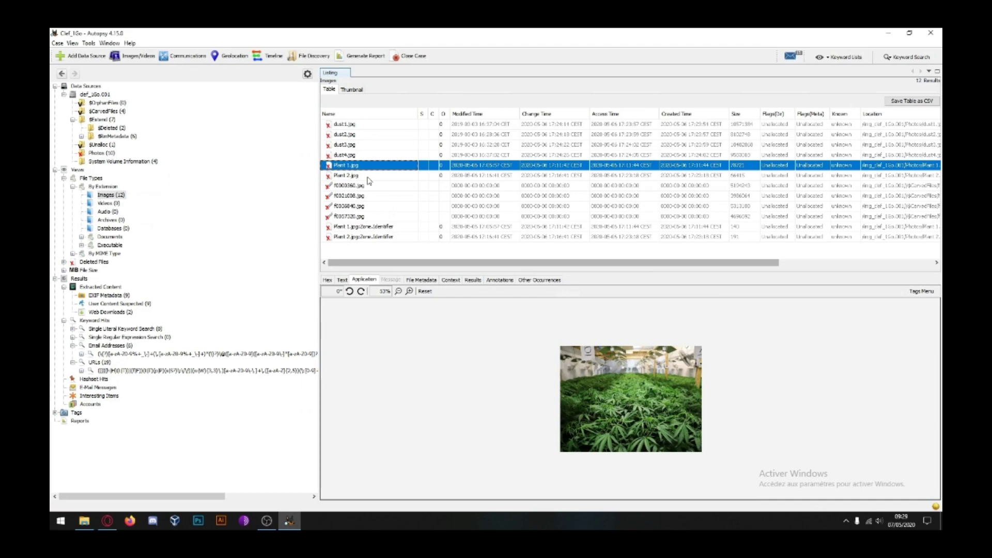
click(368, 176)
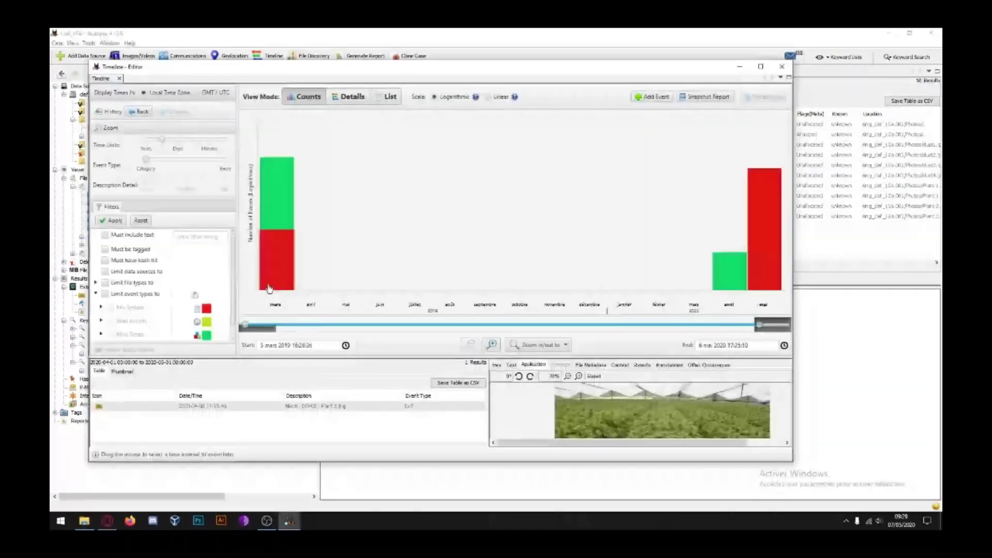
Step: Inspect the March 2019 EXIF and file-modified event bars on the timeline
click(271, 282)
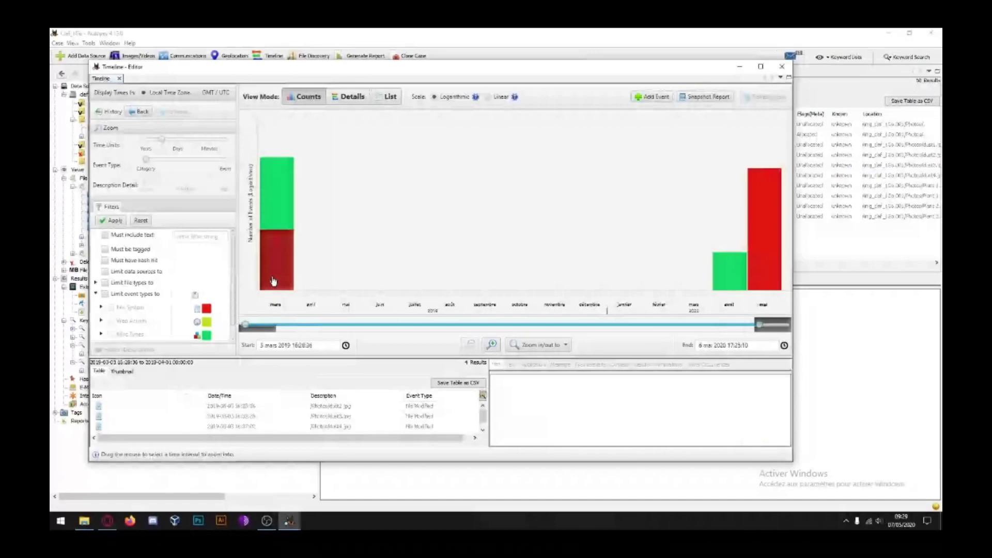
click(277, 201)
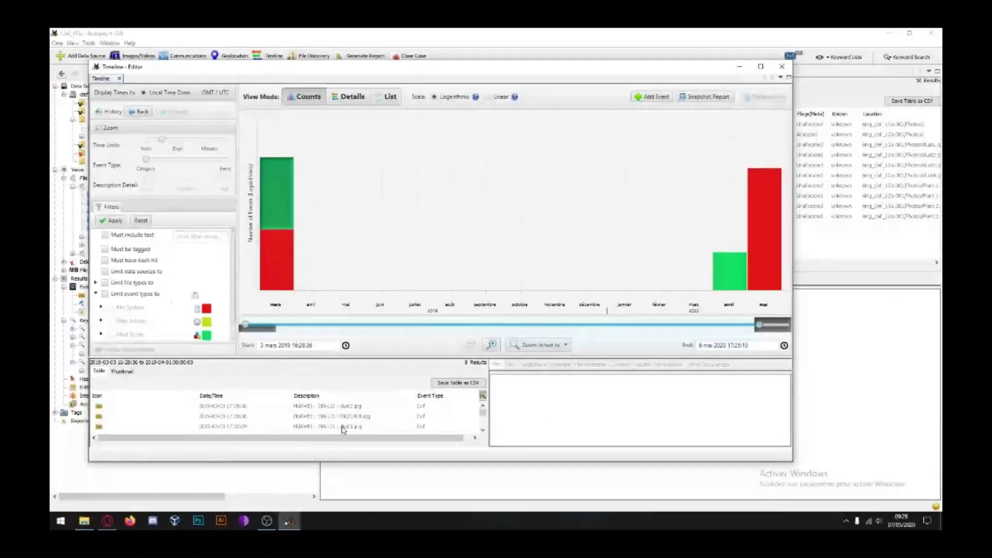
click(276, 258)
Step: Zoom the timeline into a March 2019 interval and drill into the four photo events
drag(312, 266, 478, 282)
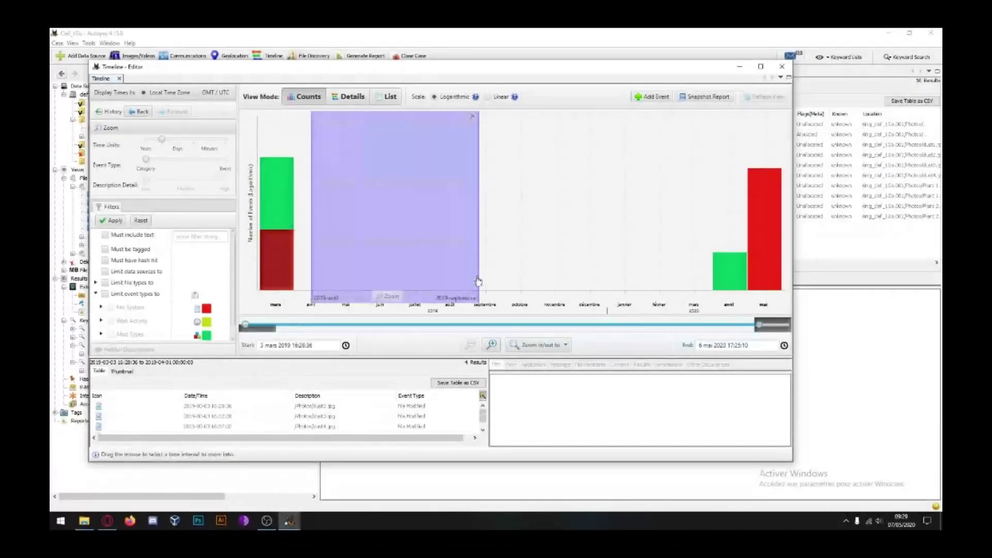
click(398, 195)
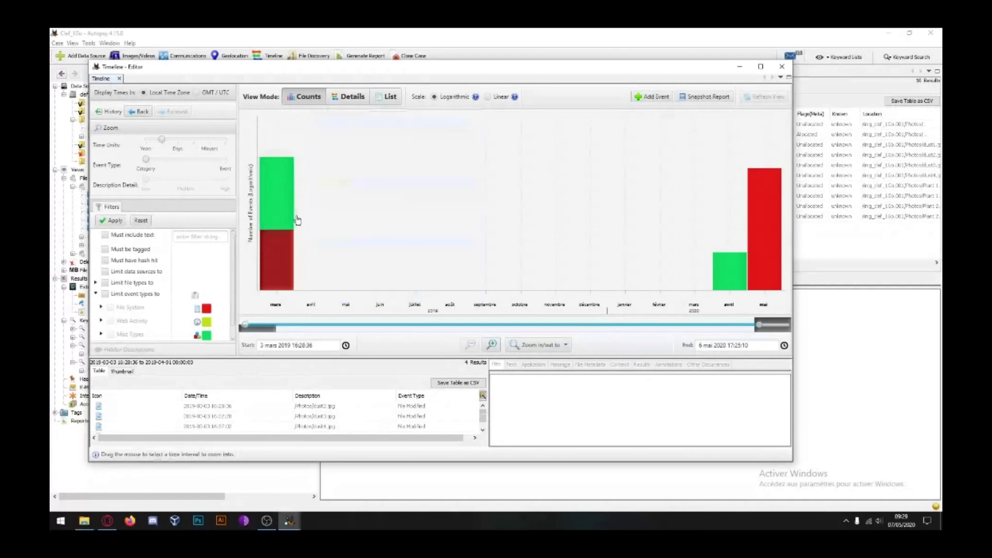
drag(327, 206, 238, 206)
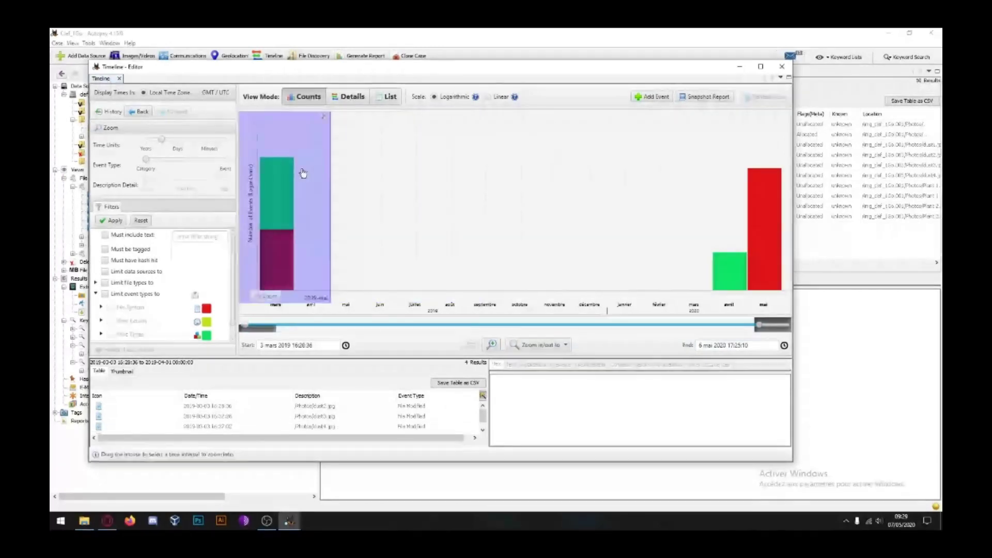
click(303, 170)
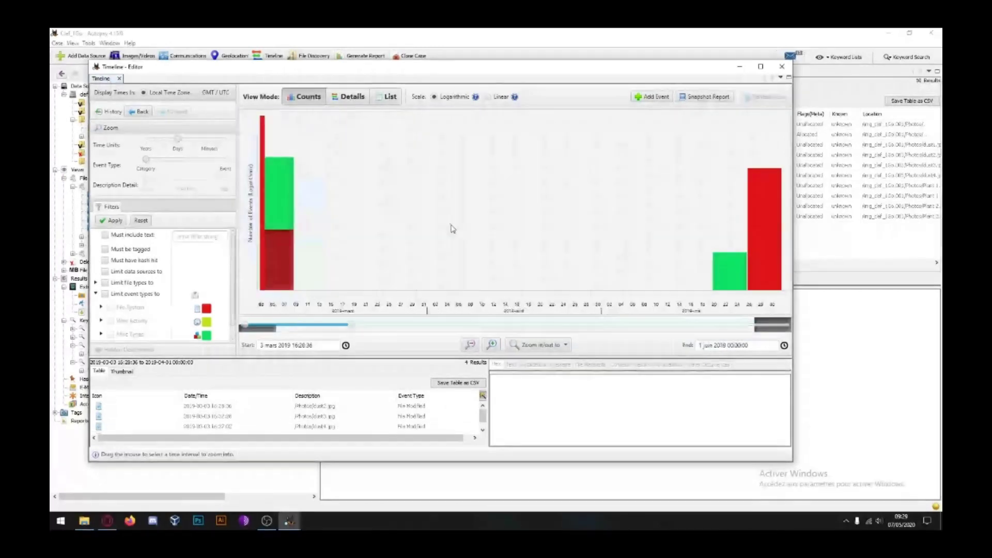
double_click(266, 214)
Step: Generate an HTML report of all results with header 'ESDacademy' and footer 'The', and open it
click(781, 66)
click(362, 56)
text(ESD)
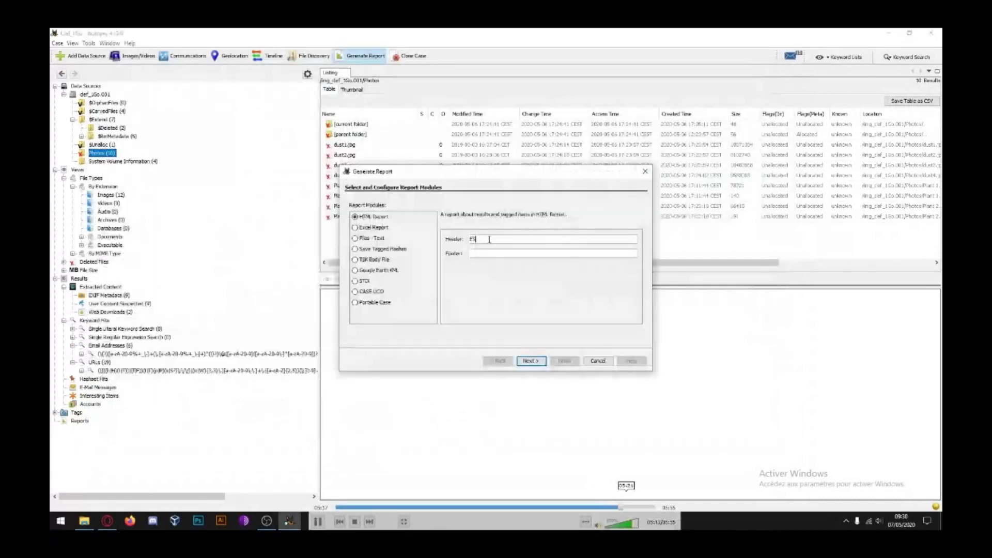
text(academy)
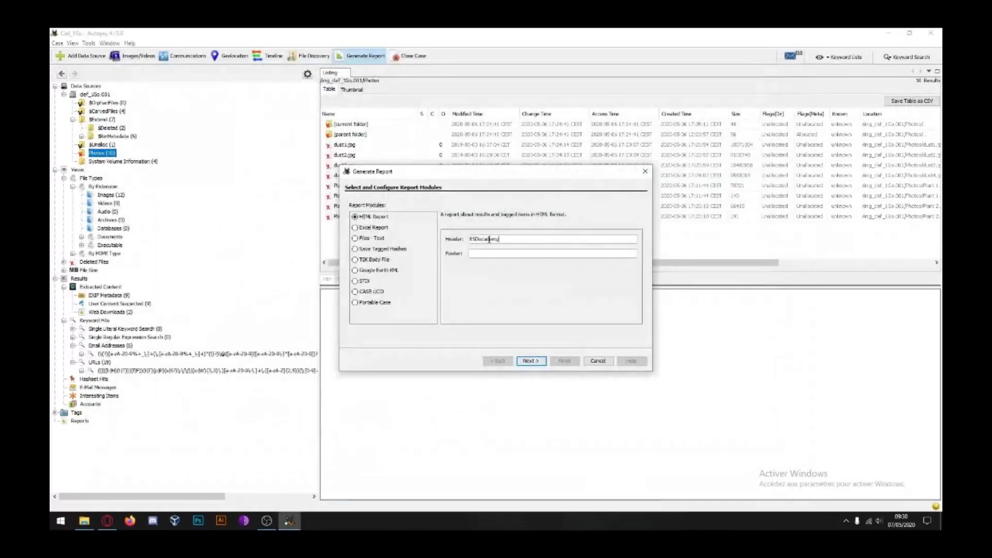
click(483, 253)
text(The)
click(531, 360)
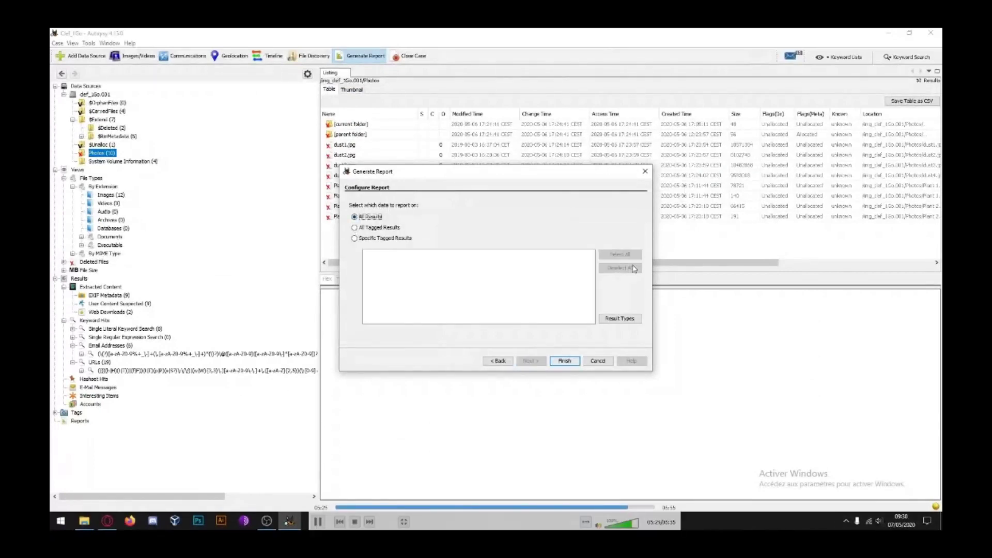
click(578, 362)
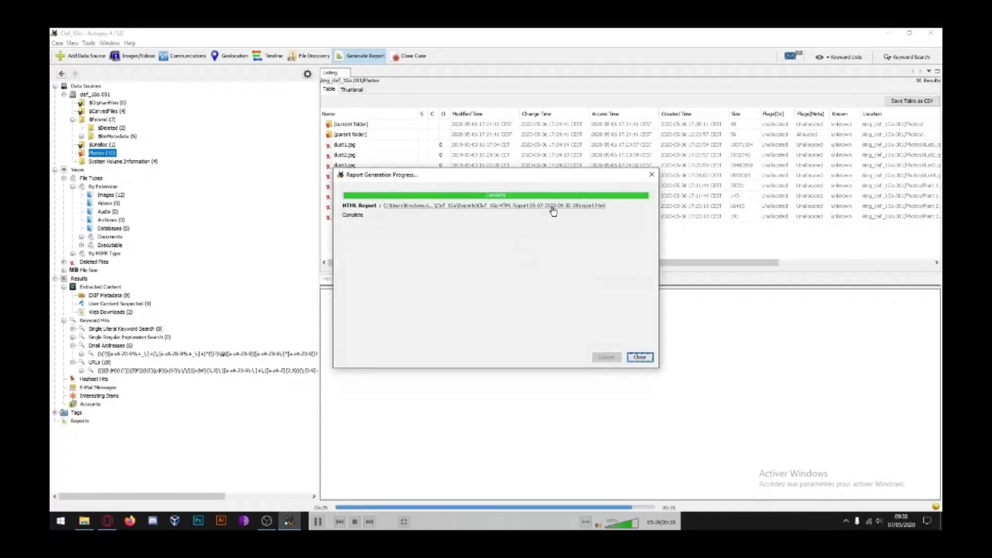
click(551, 205)
scroll(457, 196, down, 2)
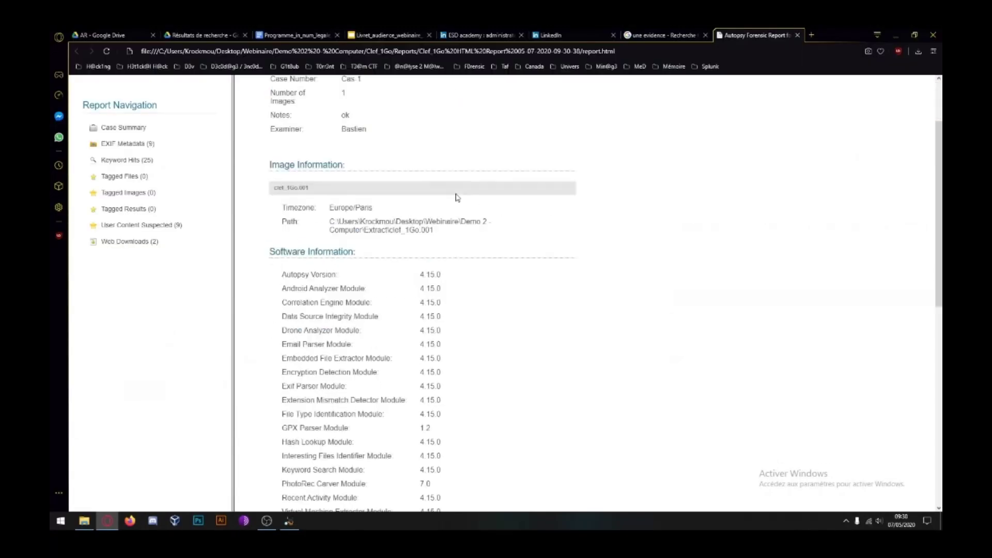
Step: Browse the report's EXIF Metadata and Web Downloads sections, then advance the slides to slide 33
scroll(456, 197, down, 5)
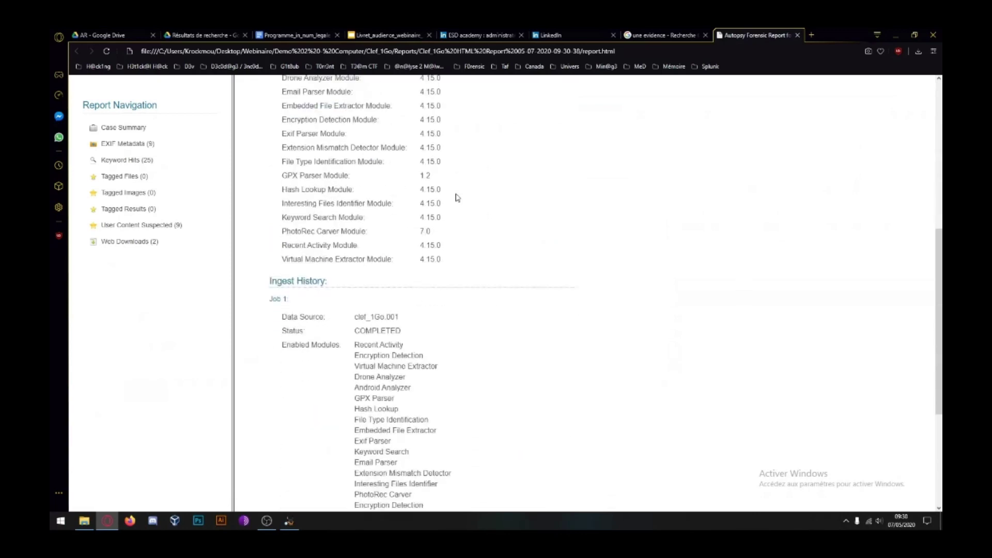
scroll(457, 196, down, 4)
scroll(467, 226, up, 5)
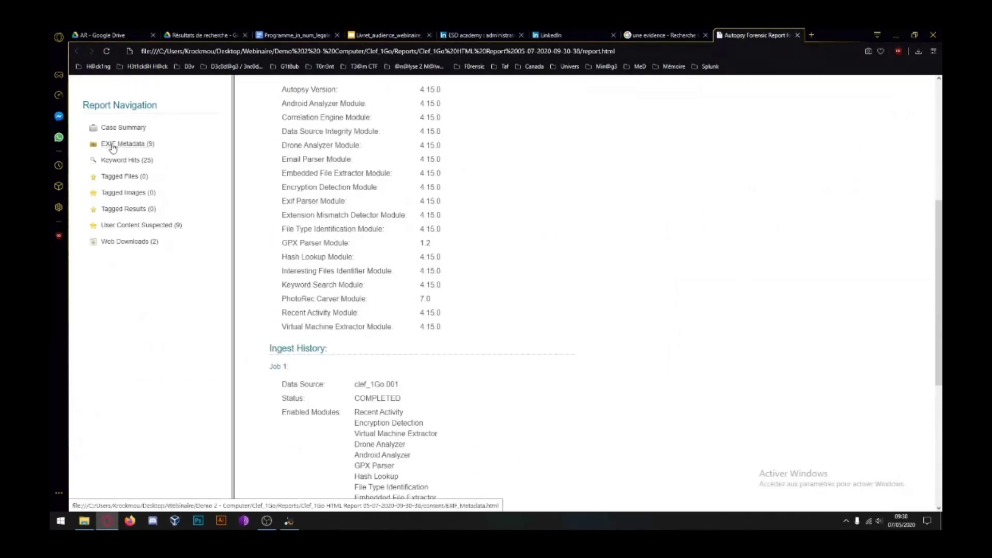
click(112, 147)
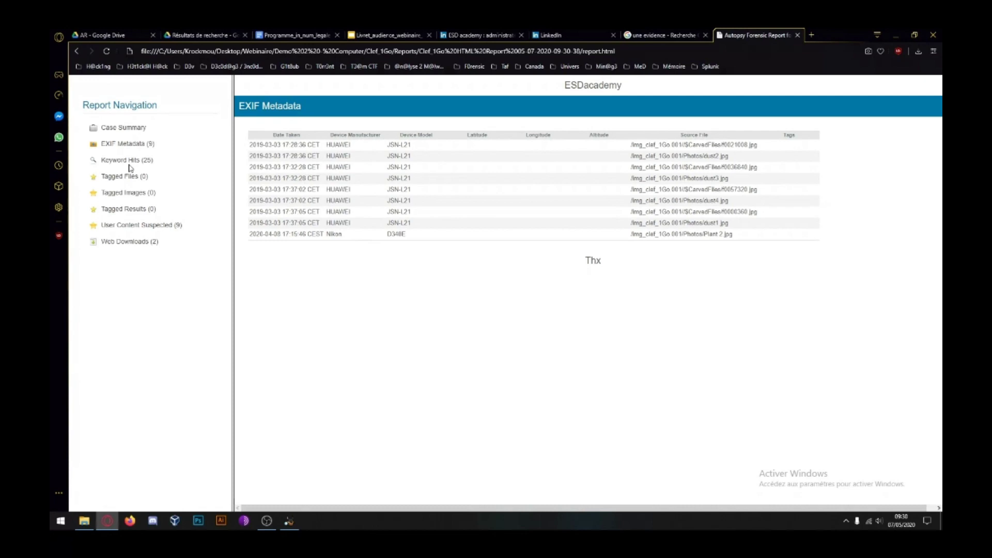
click(129, 241)
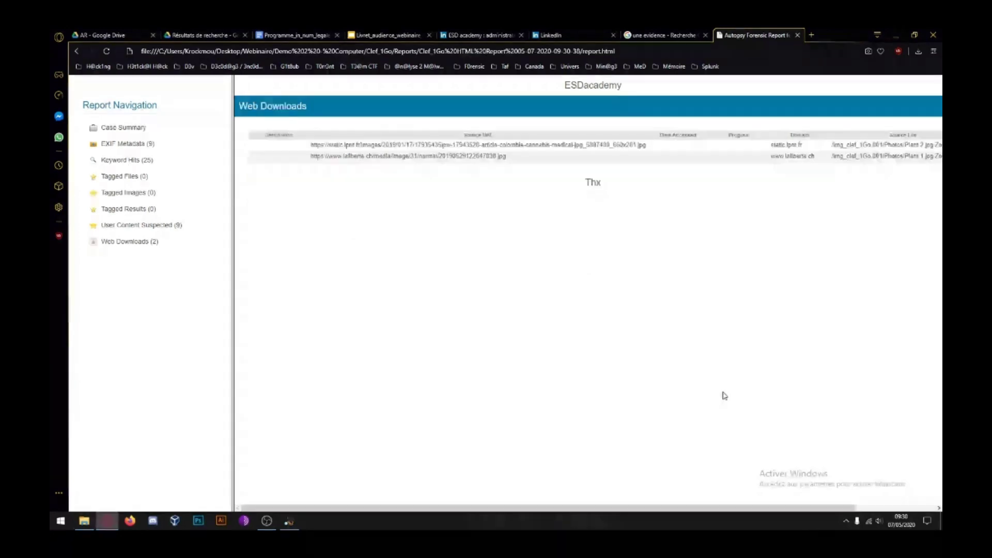
key(alt+Tab)
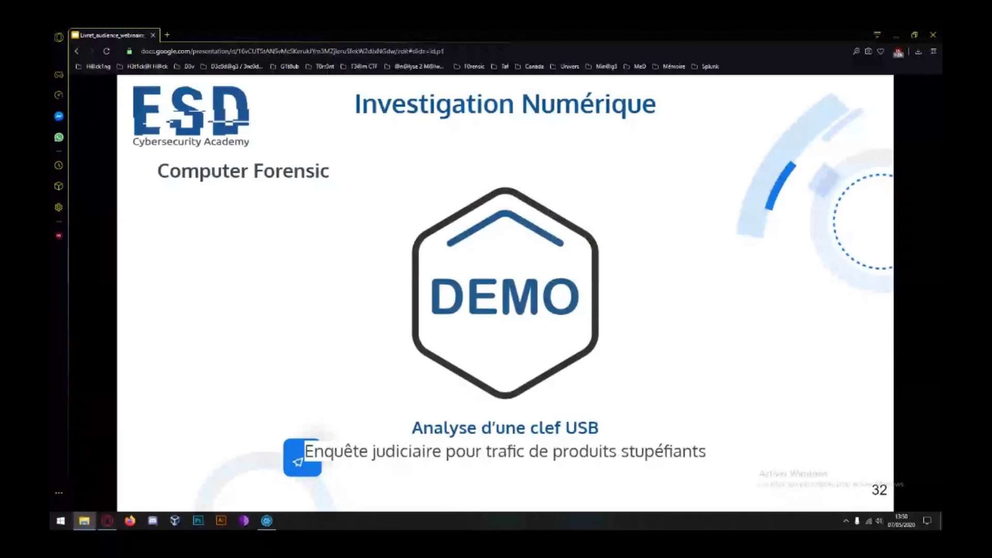
key(Right)
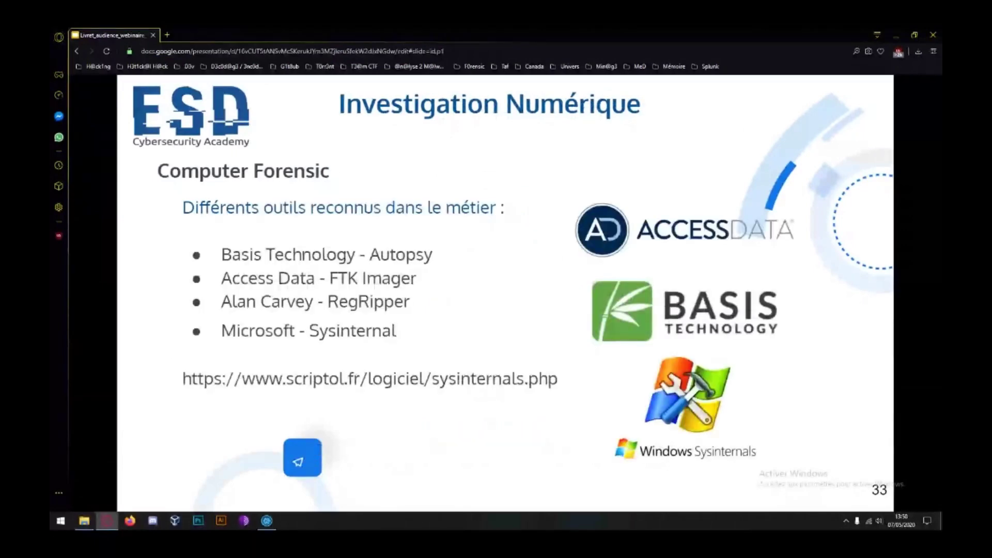